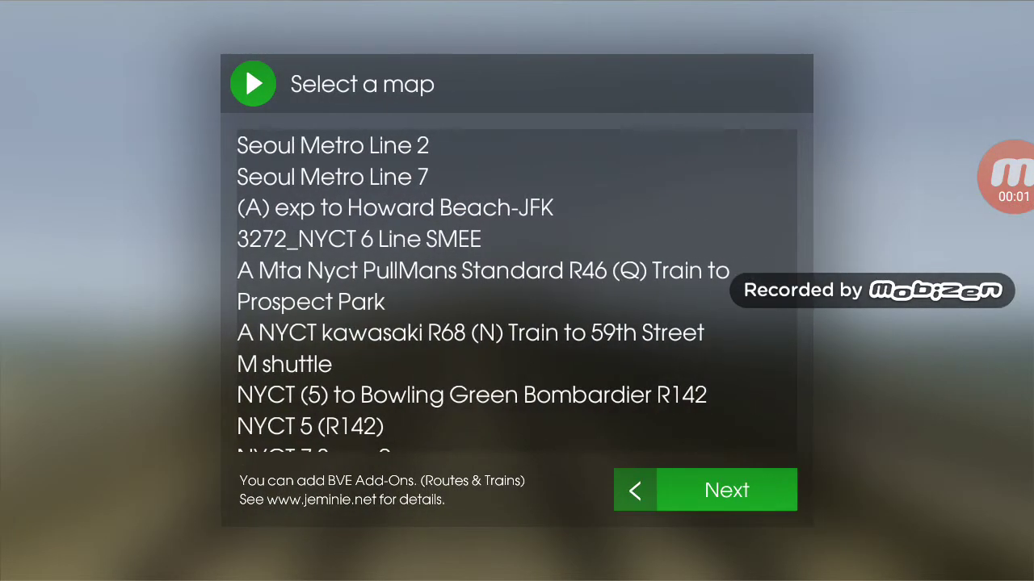
Step: Browse the installed maps list and return to the Hmmsim main menu without choosing a map
scroll(517, 291, down, 5)
scroll(517, 290, down, 8)
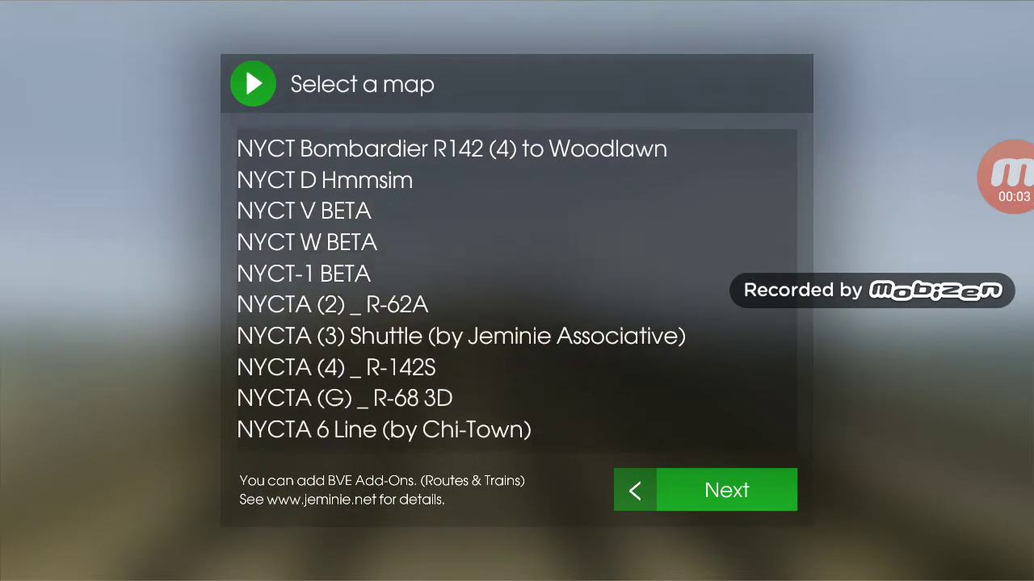
scroll(517, 291, up, 12)
scroll(517, 291, up, 3)
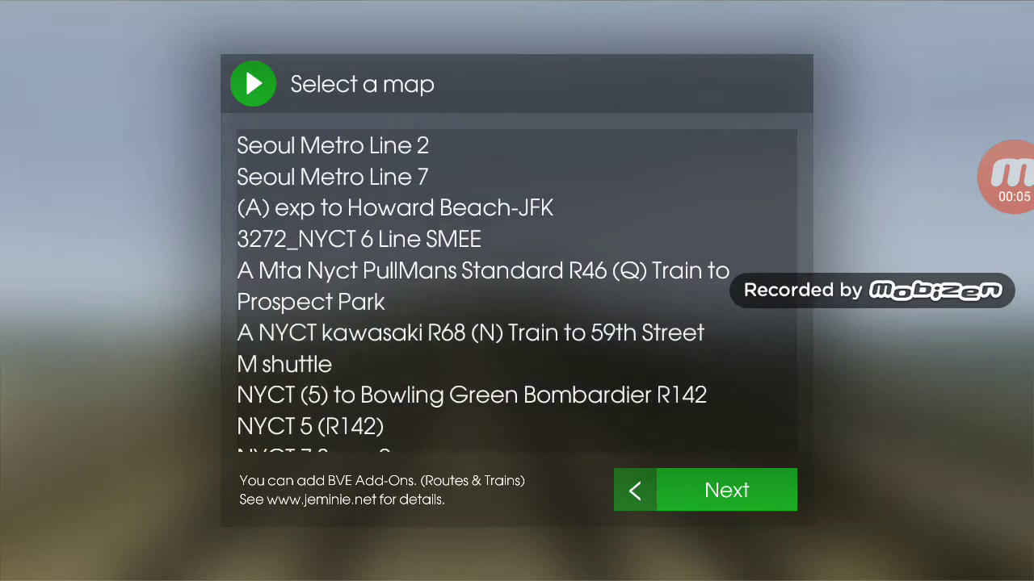
click(634, 491)
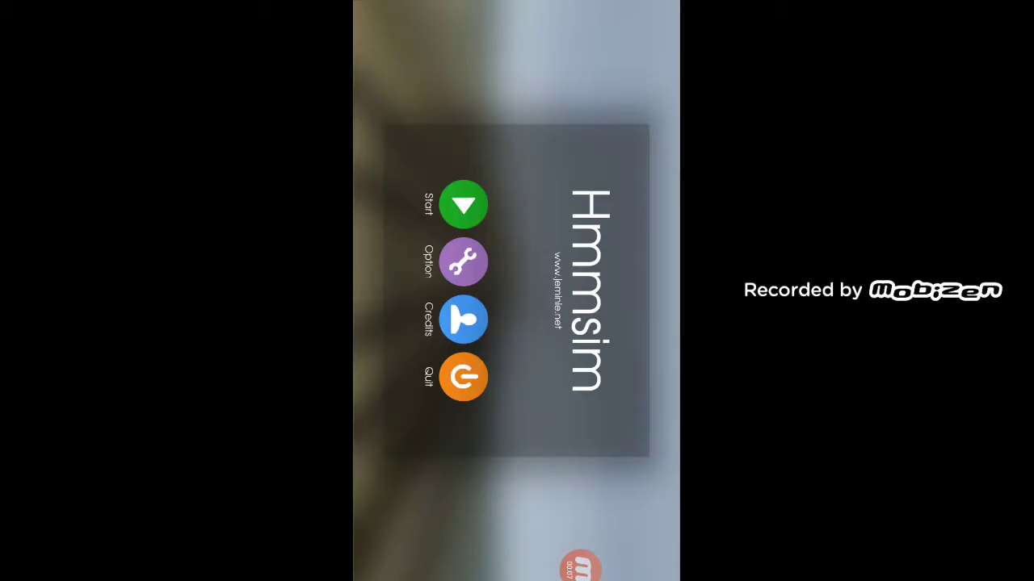
Step: Leave Hmmsim and open the Routes page of hmmsim.weebly.com in Samsung Internet
key(Escape)
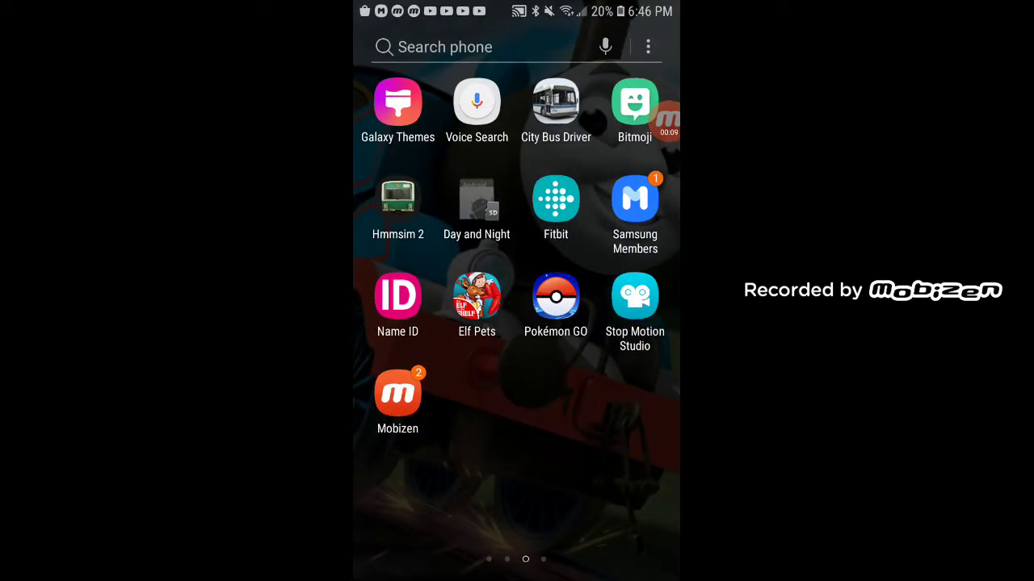
key(Escape)
click(476, 505)
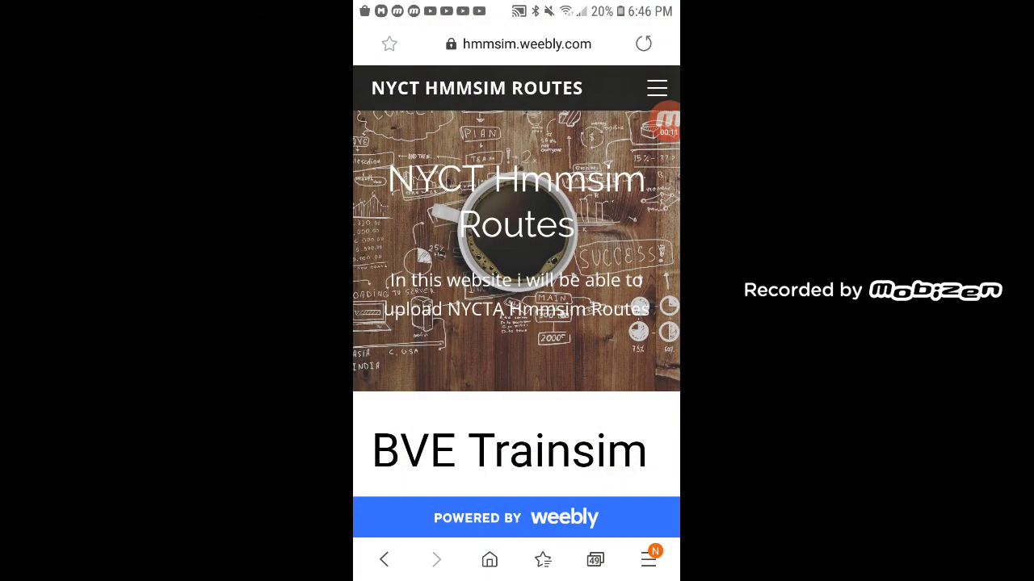
click(656, 88)
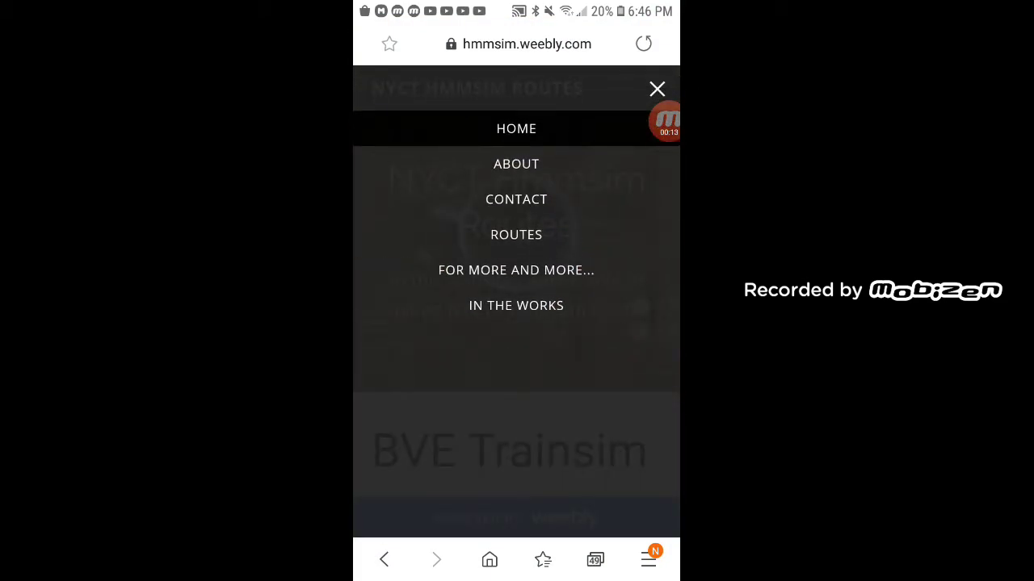
click(516, 234)
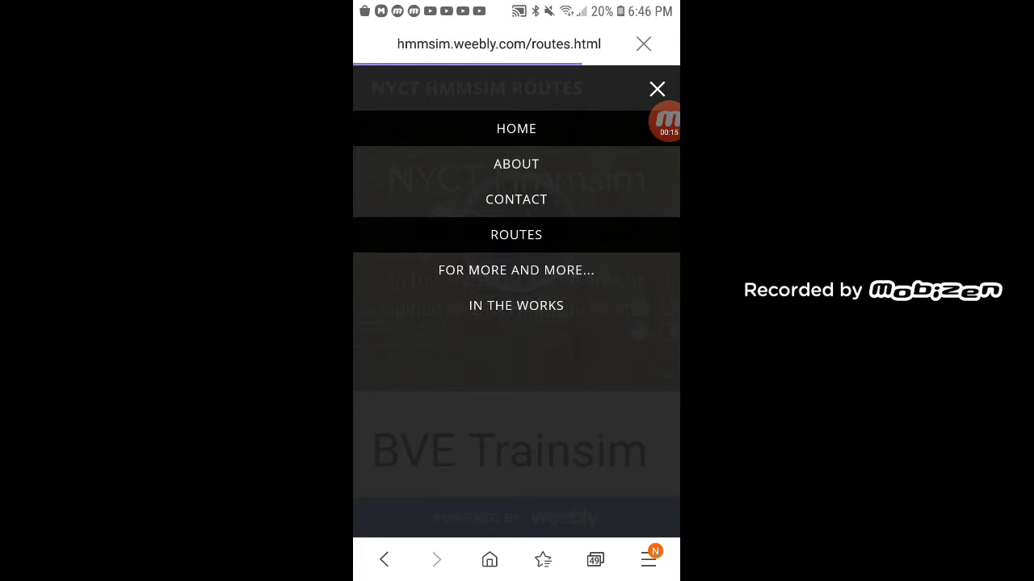
Step: Scroll down the Routes page to the R160A (E) train entry
scroll(516, 323, down, 15)
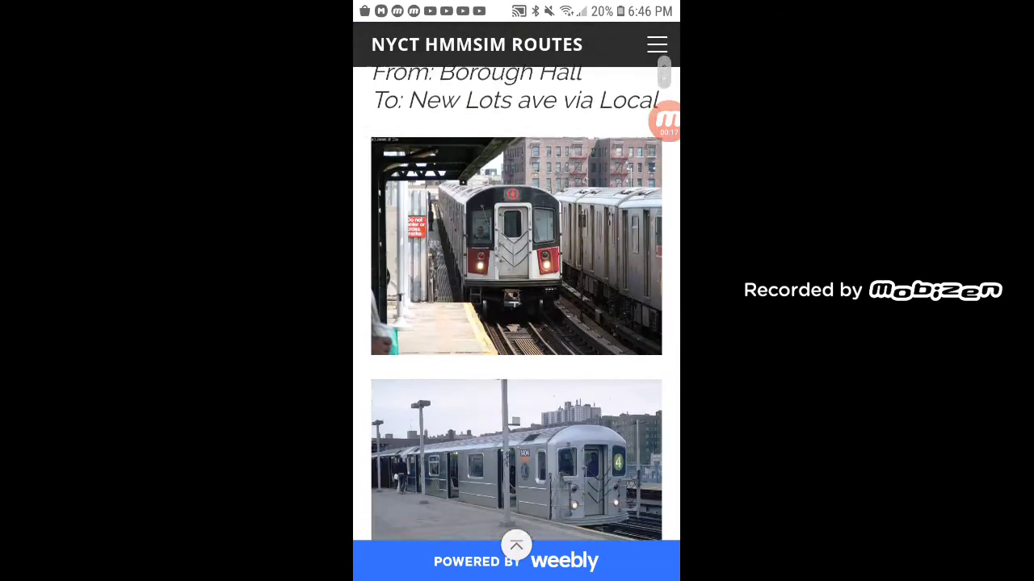
scroll(516, 323, down, 10)
scroll(516, 323, down, 10)
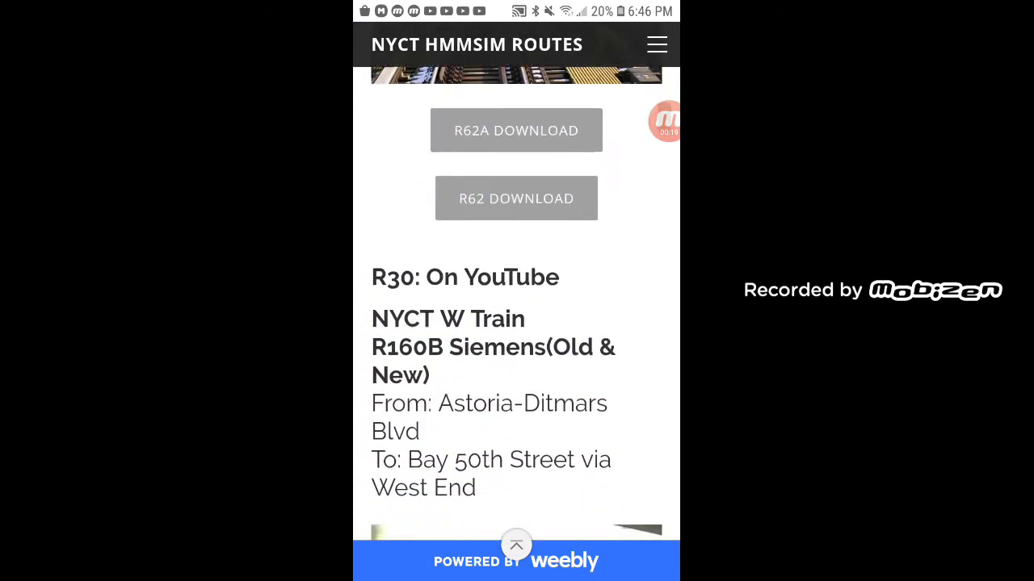
scroll(516, 323, down, 5)
scroll(516, 323, down, 10)
scroll(517, 323, down, 10)
scroll(516, 323, down, 5)
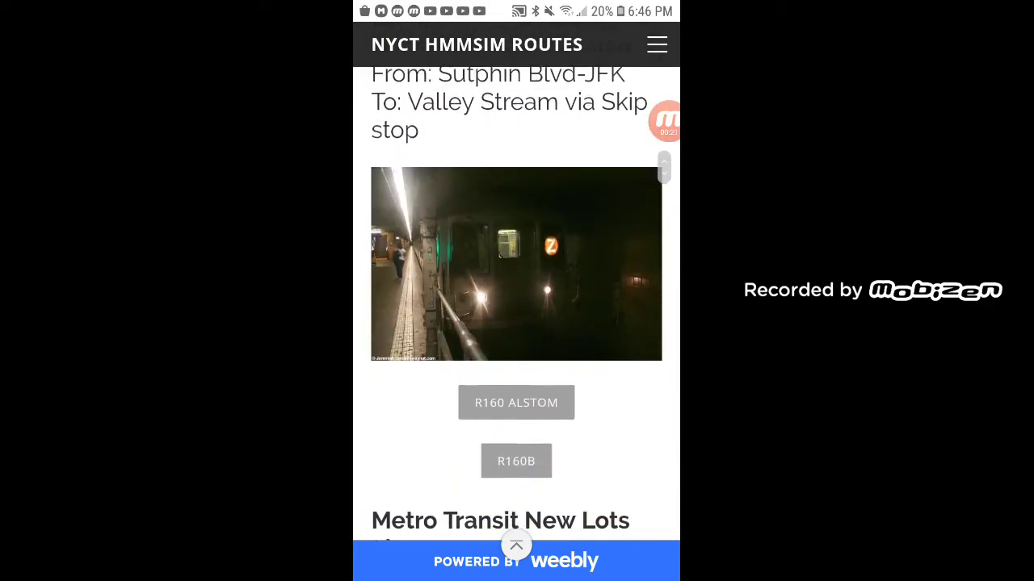
scroll(516, 323, down, 10)
scroll(516, 323, down, 5)
scroll(516, 323, down, 10)
scroll(516, 324, down, 10)
scroll(516, 323, down, 10)
scroll(516, 323, down, 10)
scroll(516, 323, up, 5)
scroll(516, 323, up, 2)
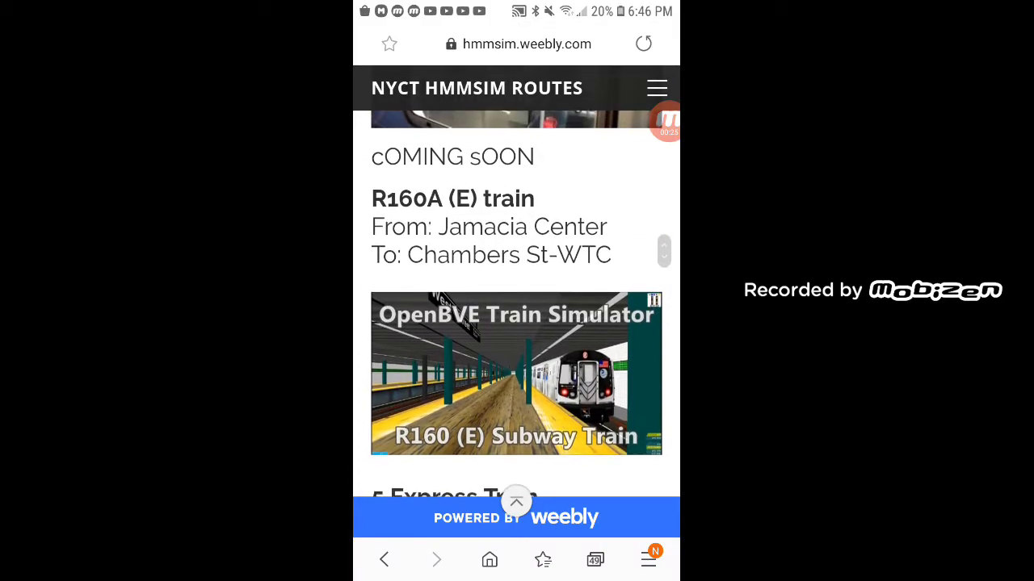
scroll(516, 323, down, 1)
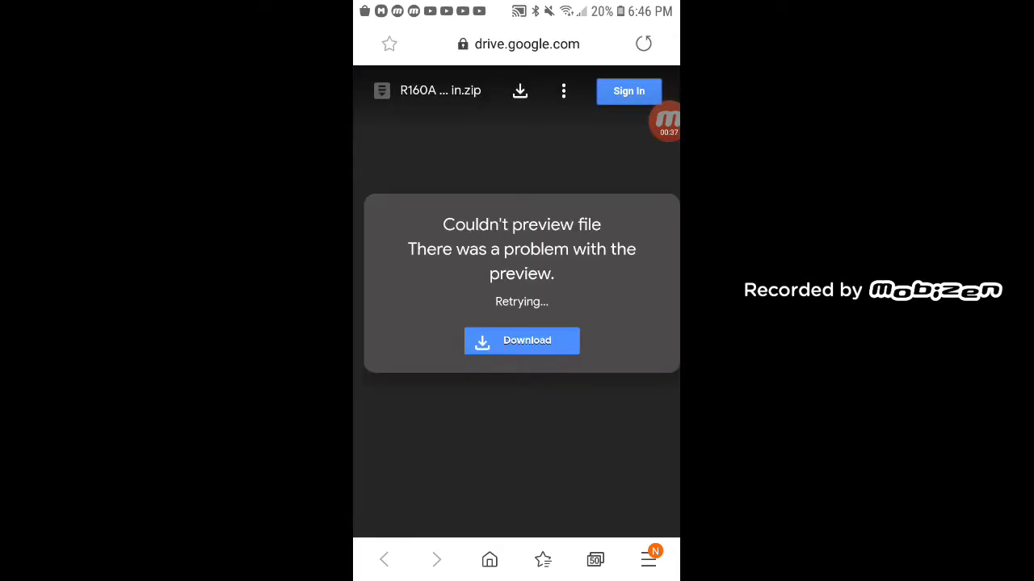
Step: Download the R160A route zip from the failed Google Drive preview
click(522, 340)
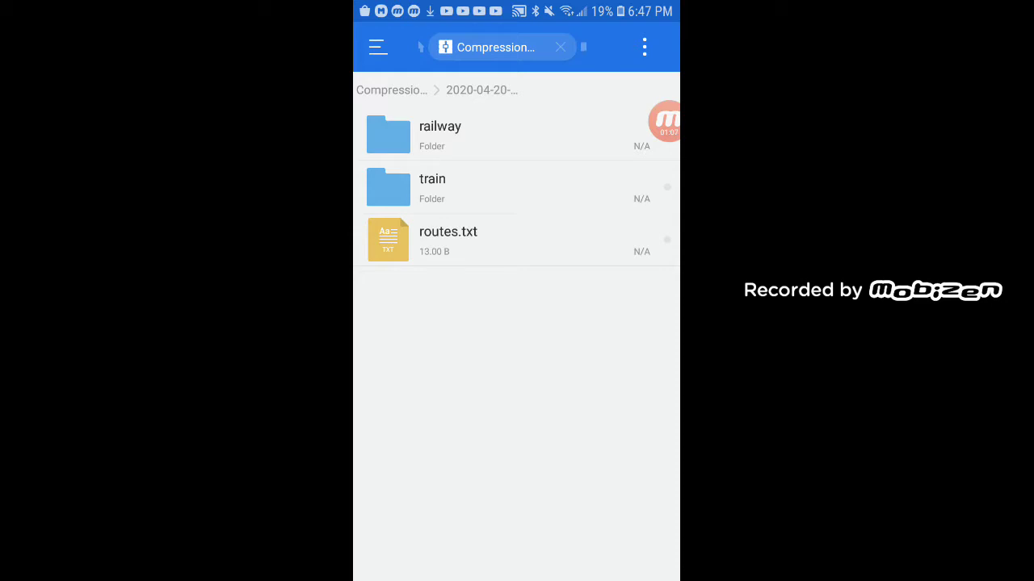
Step: Copy R160A E train.zip from the Compression list into the internal-storage Hmmsim folder
key(Escape)
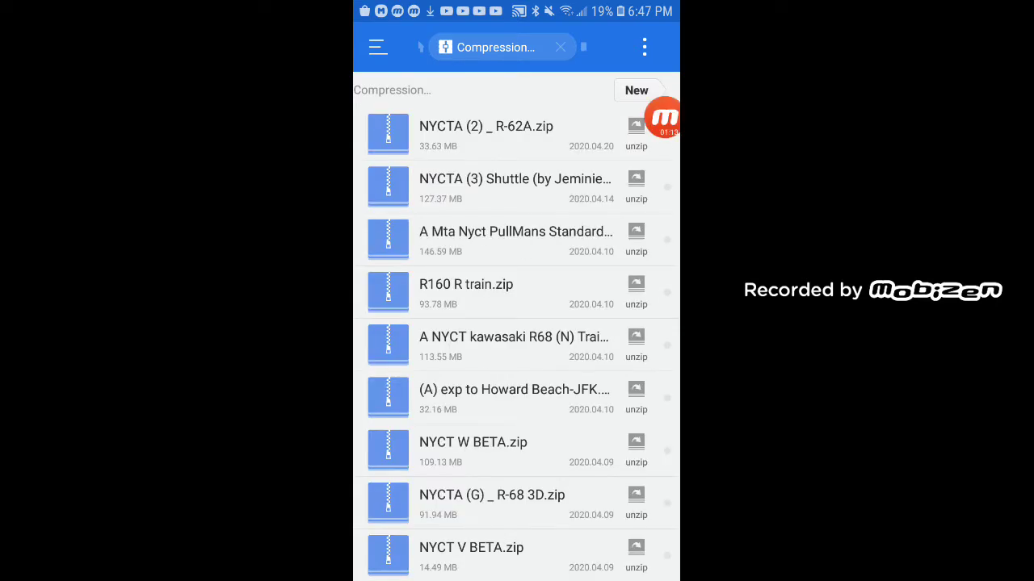
click(484, 133)
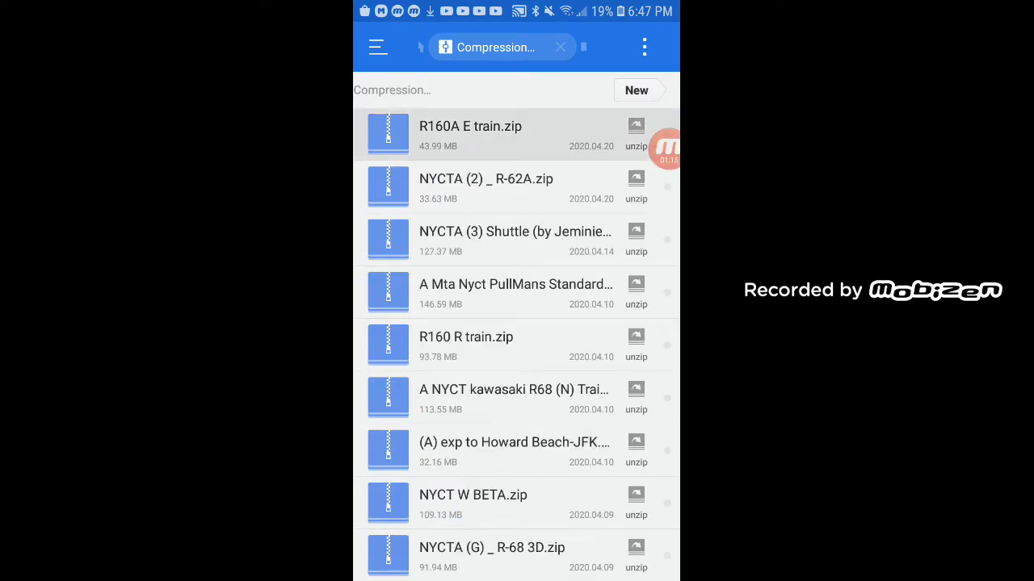
click(647, 557)
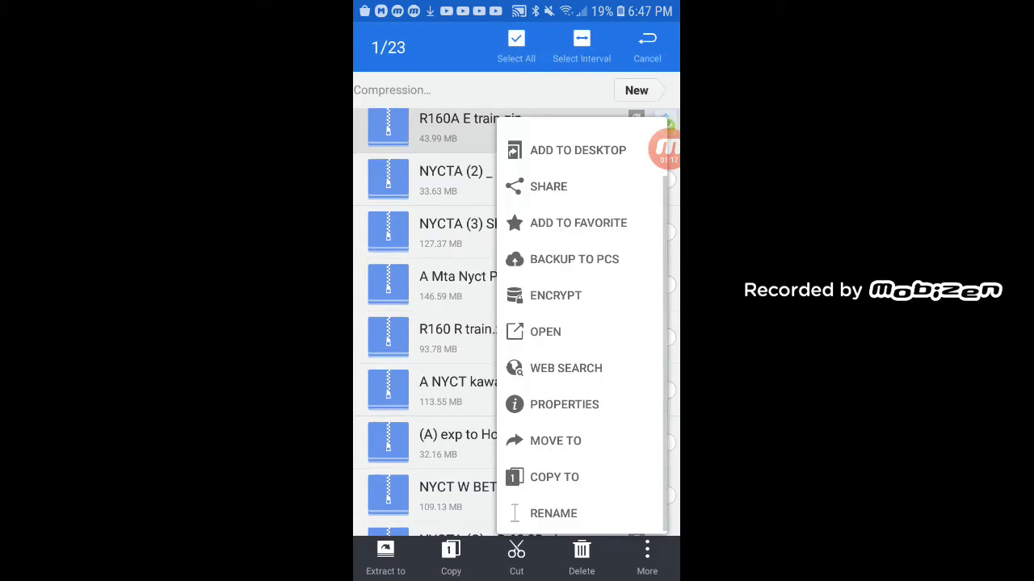
click(582, 185)
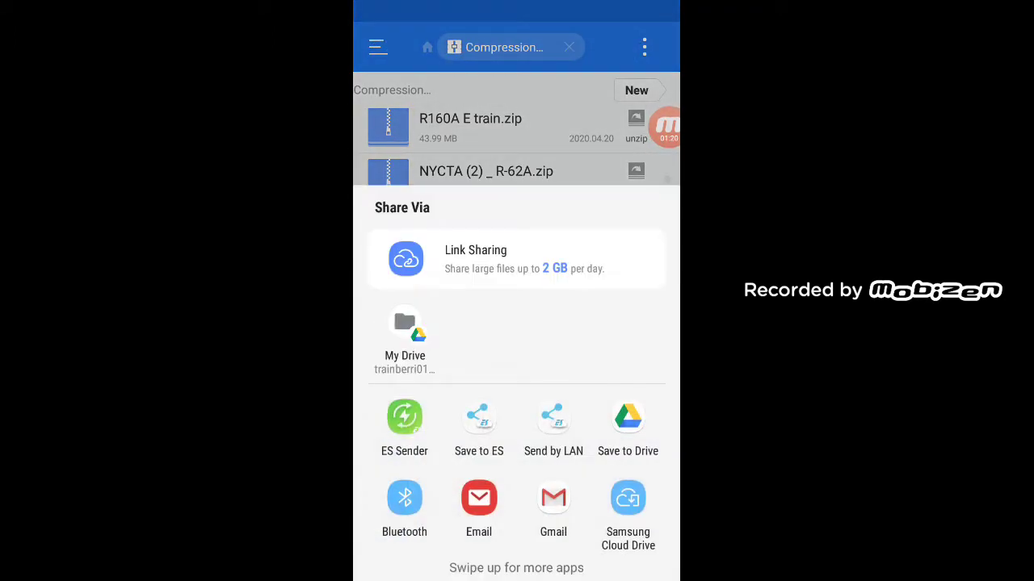
click(478, 420)
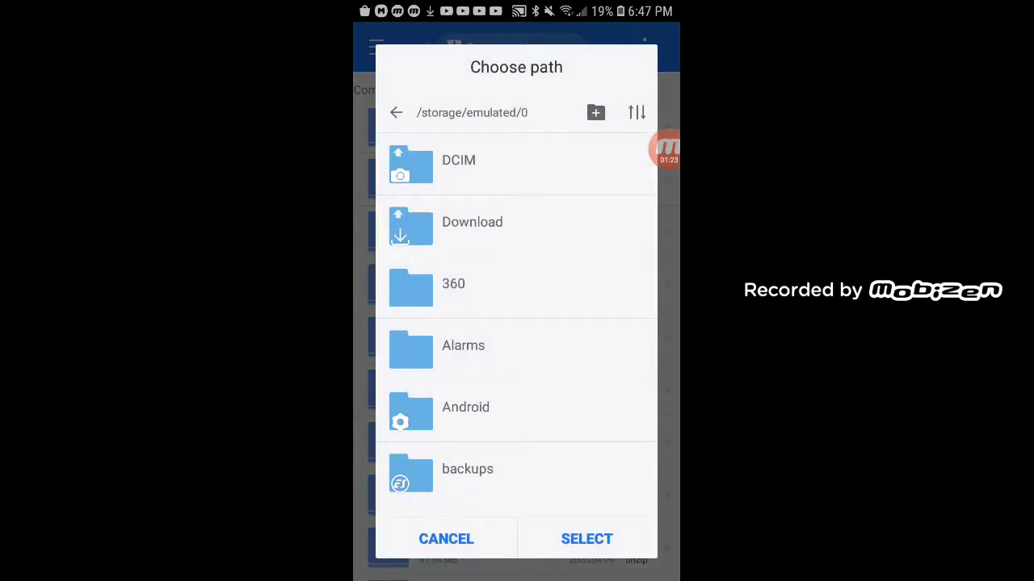
scroll(517, 323, down, 3)
scroll(517, 323, down, 3)
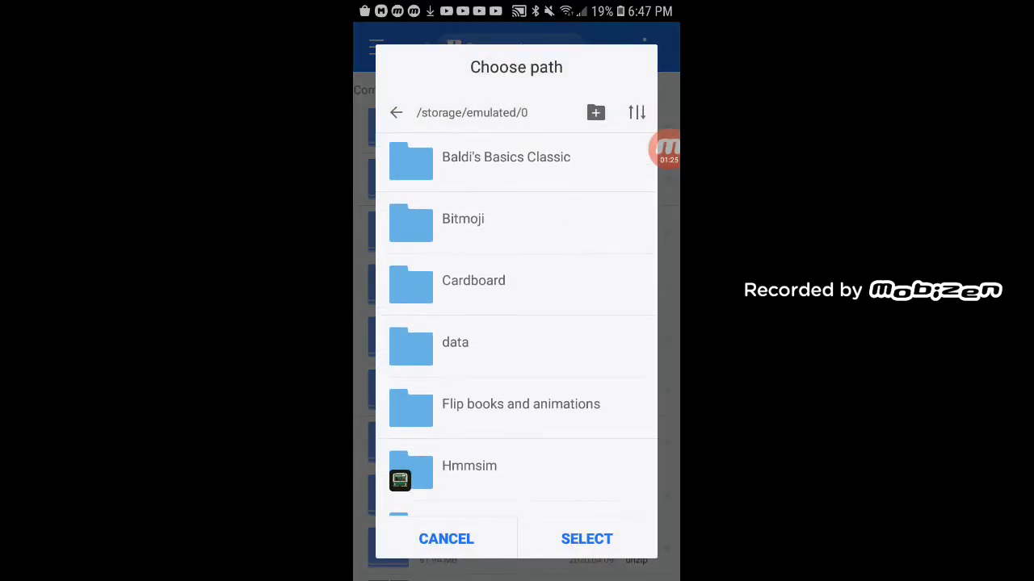
click(469, 466)
click(587, 539)
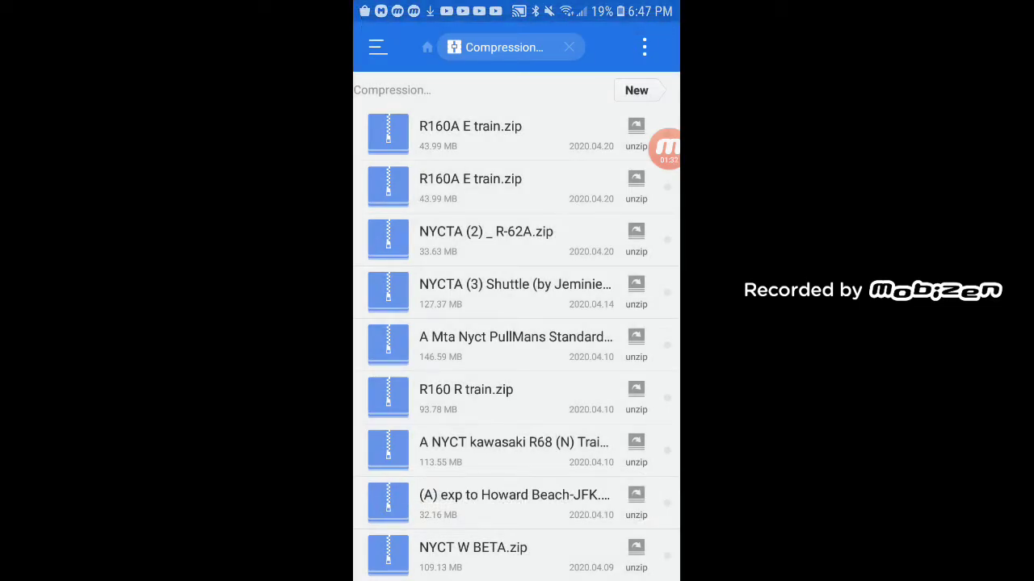
Step: Move R160A E train.zip from the Download folder to the Recycle Bin
click(427, 46)
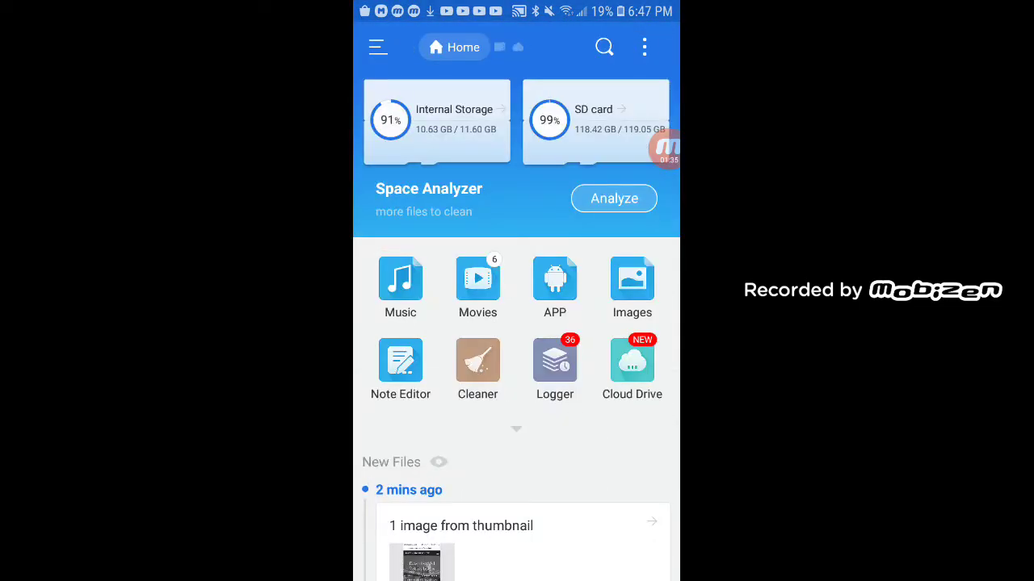
click(440, 121)
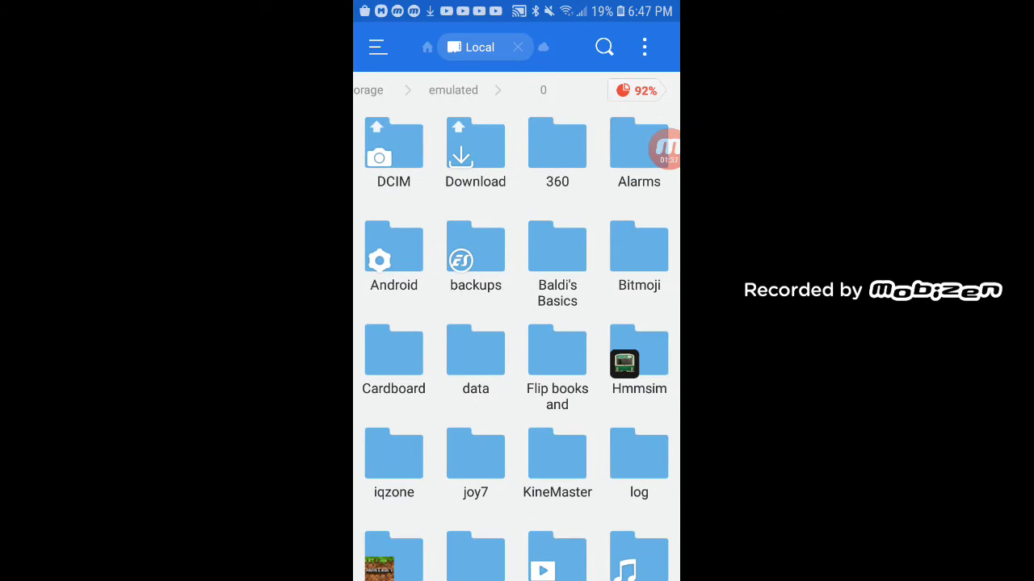
click(475, 149)
click(393, 146)
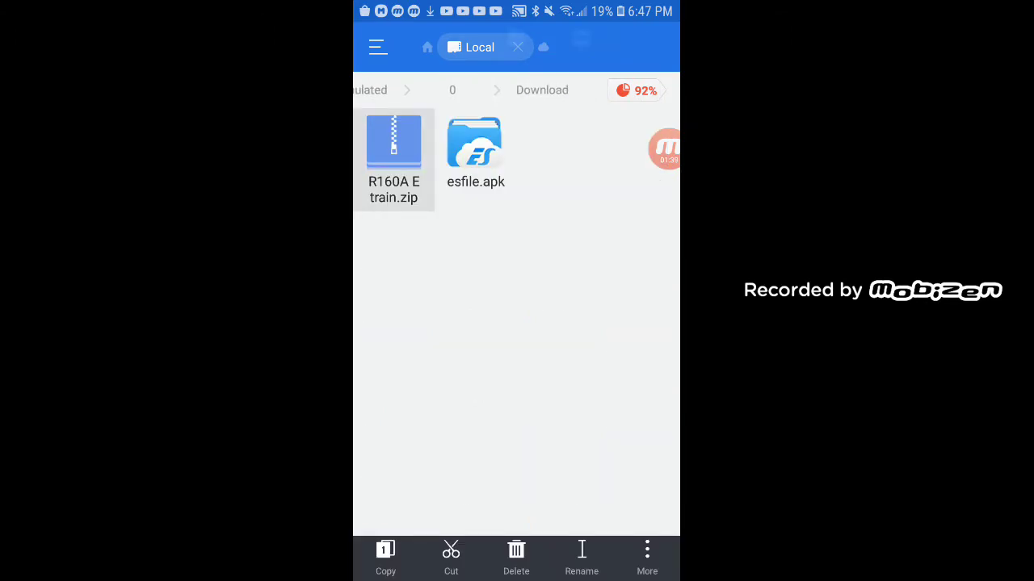
click(516, 558)
click(586, 401)
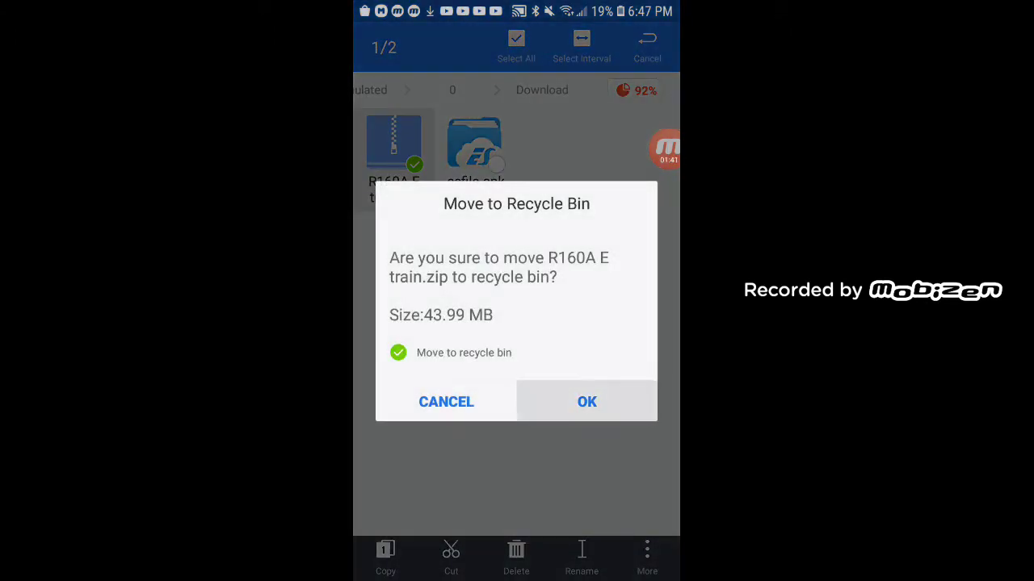
Step: Exit ES File Explorer back to the browser's Drive download page
key(Escape)
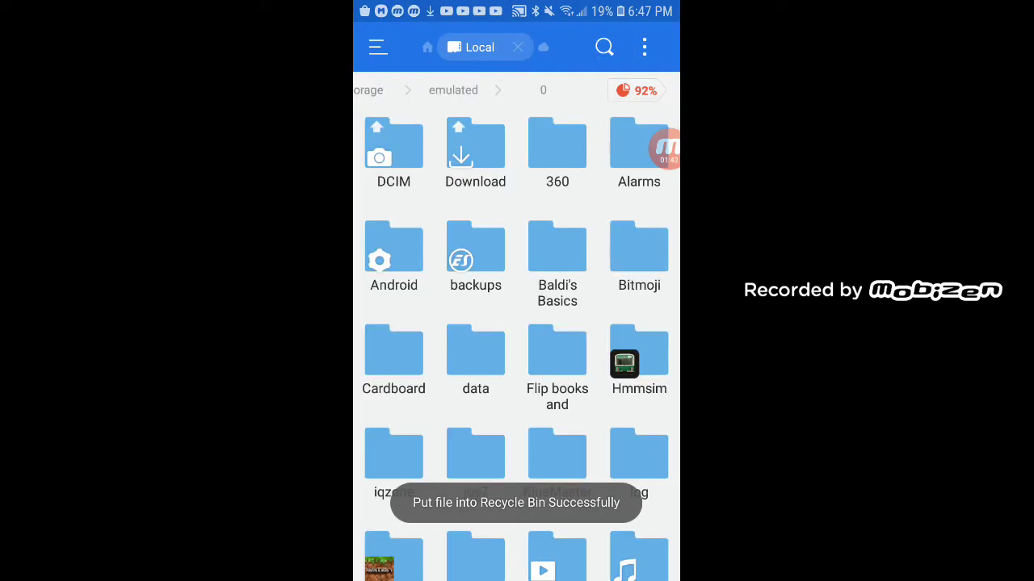
key(Escape)
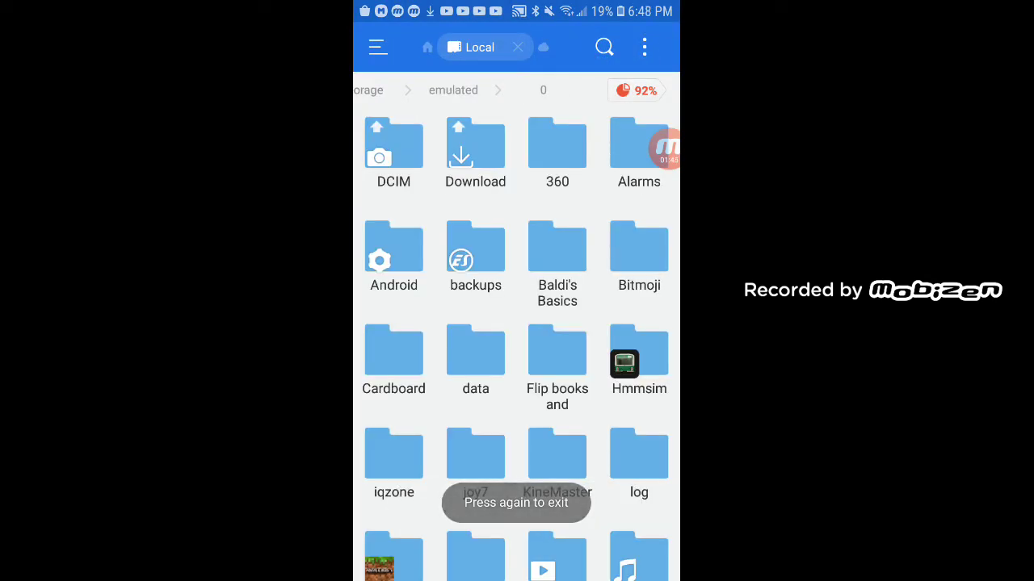
key(Escape)
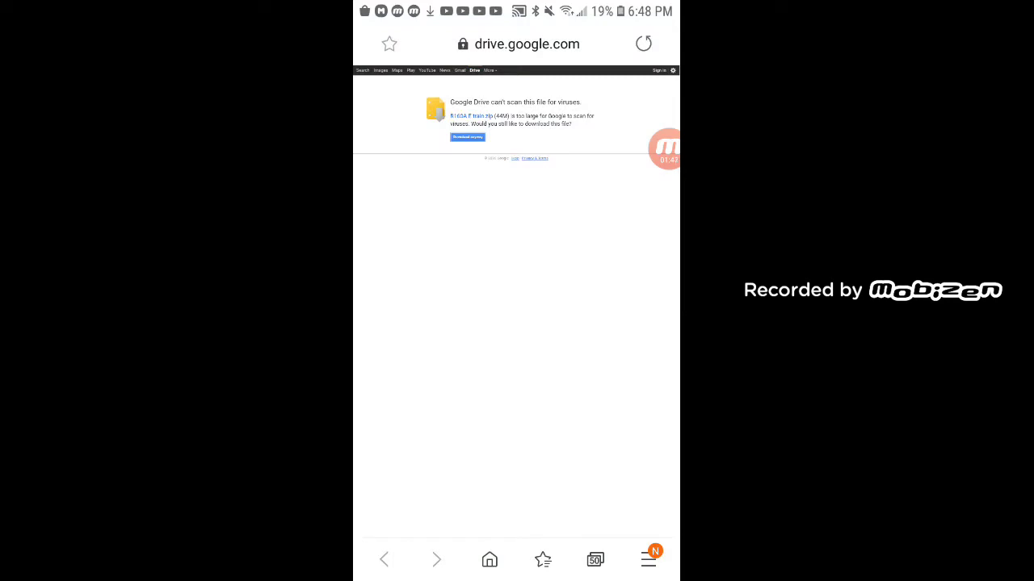
Step: Go back from Drive and load hmmsimroutes.weebly.com via the 'hmm' address-bar suggestion
key(Escape)
click(527, 43)
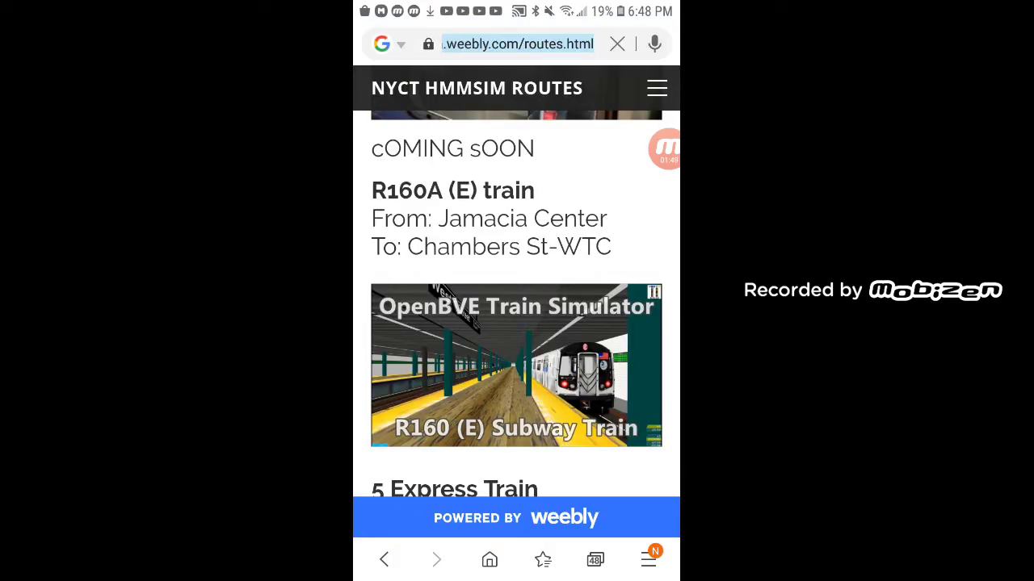
click(617, 43)
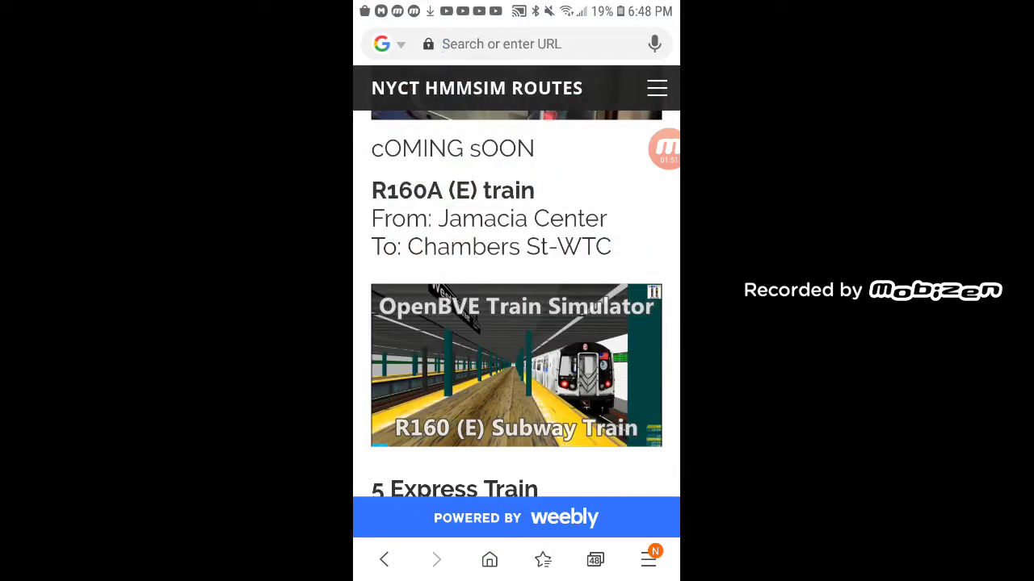
text(h)
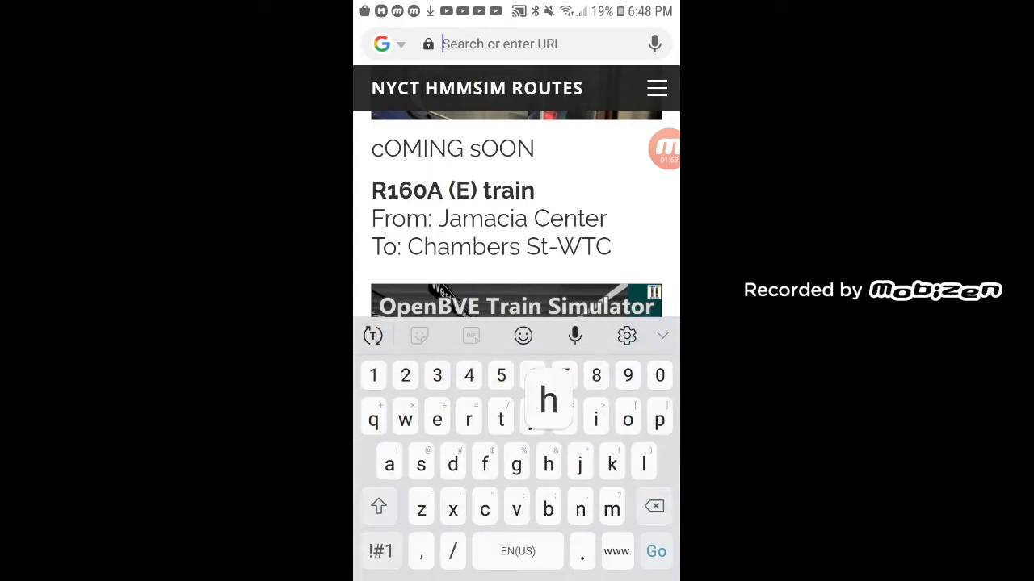
text(mm)
click(509, 236)
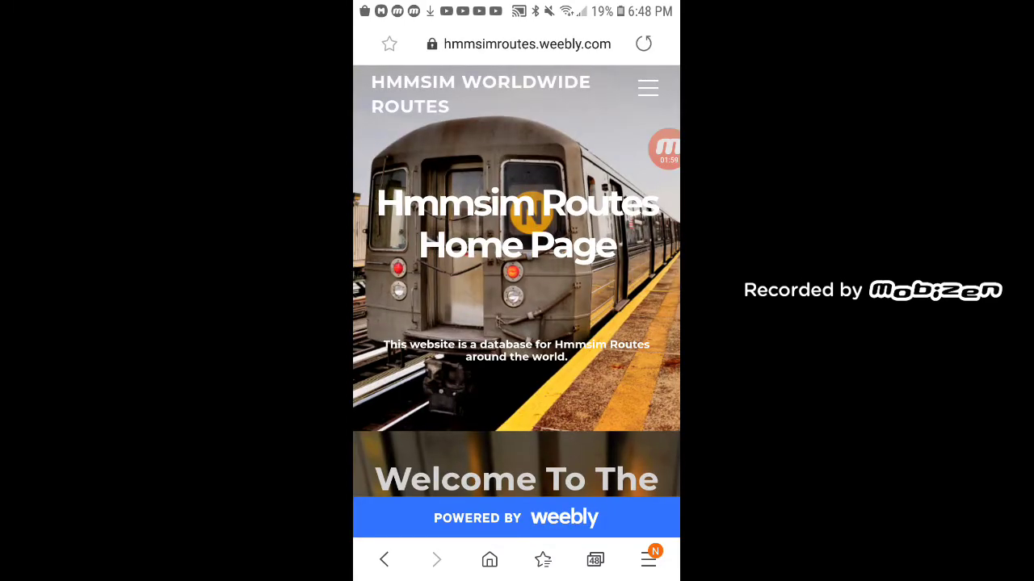
Step: Go to the site's Cities page and scroll to the NYC Subway routes
click(648, 88)
click(516, 154)
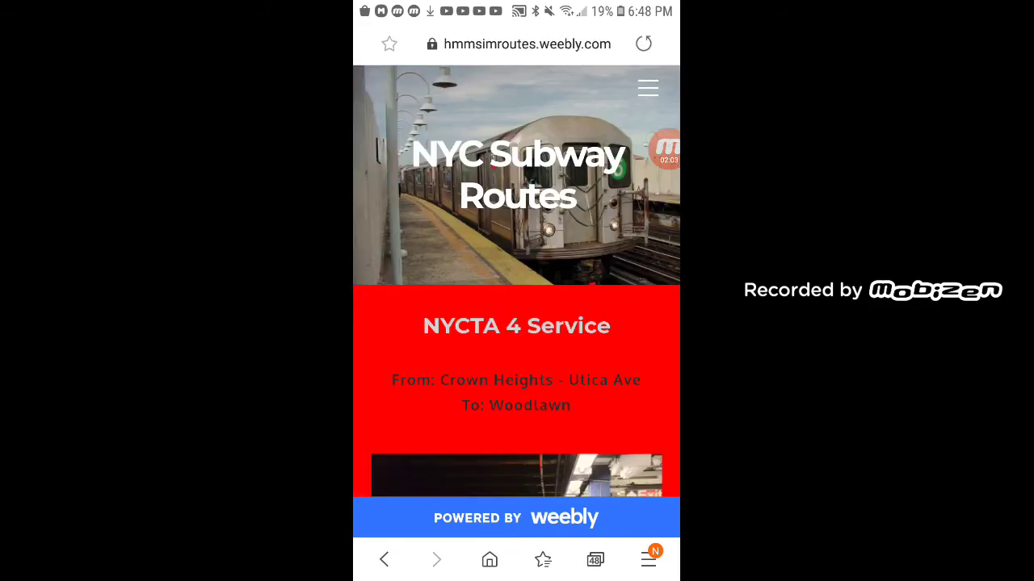
scroll(516, 323, down, 10)
scroll(516, 323, down, 5)
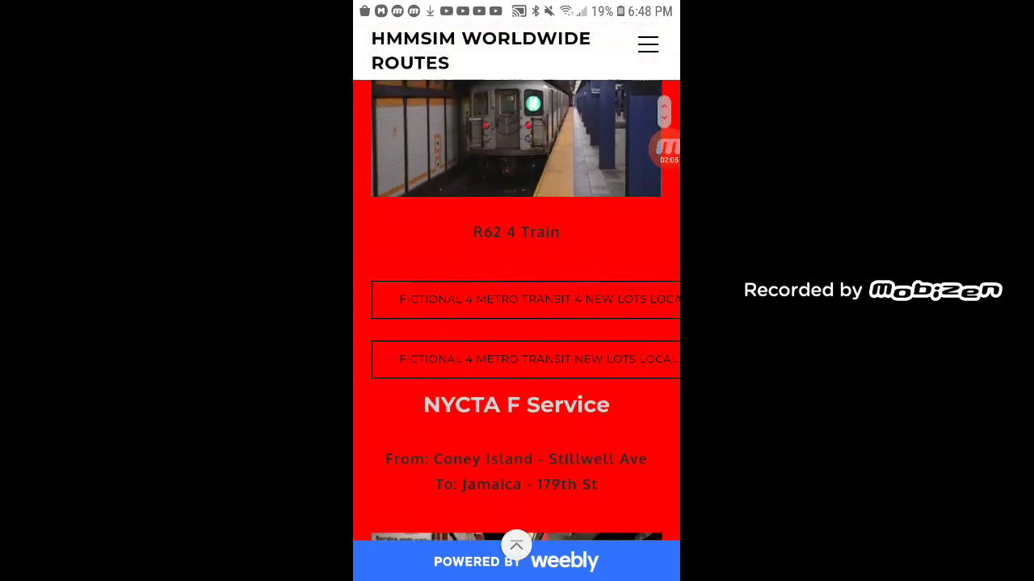
scroll(516, 323, up, 2)
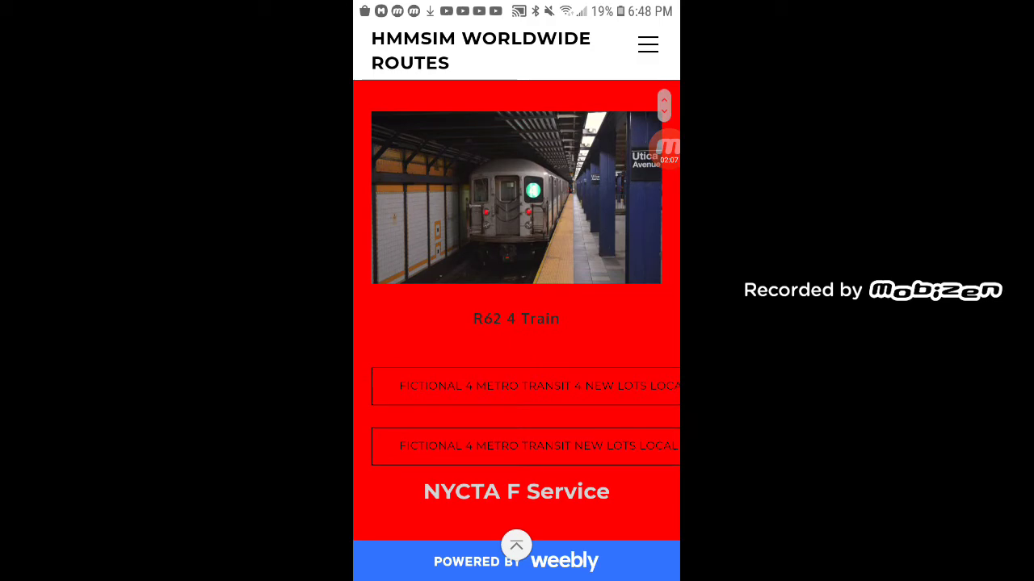
Step: Check the R62 4 Train's link options and MediaFire page, then return to the routes page
click(516, 213)
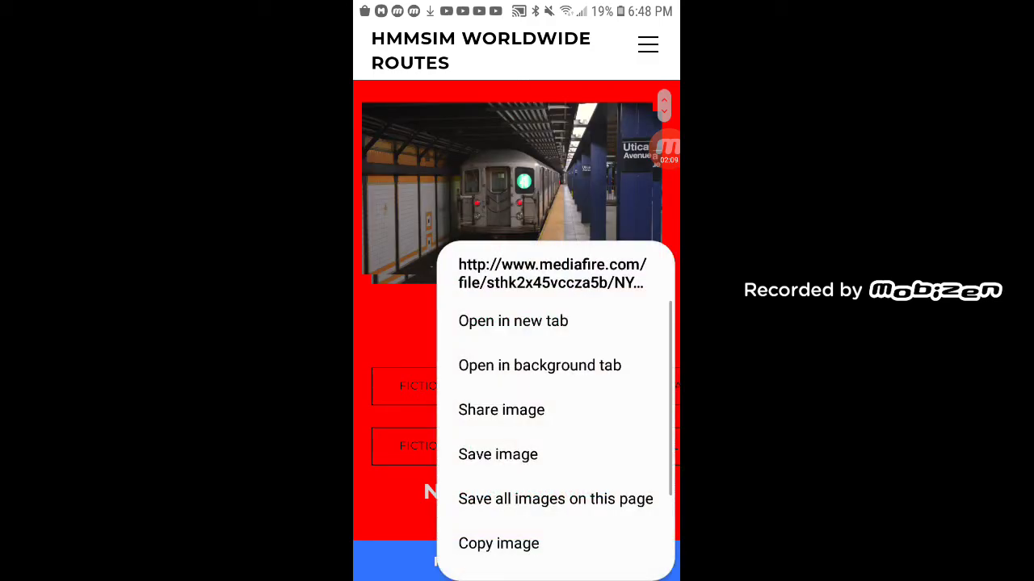
key(Escape)
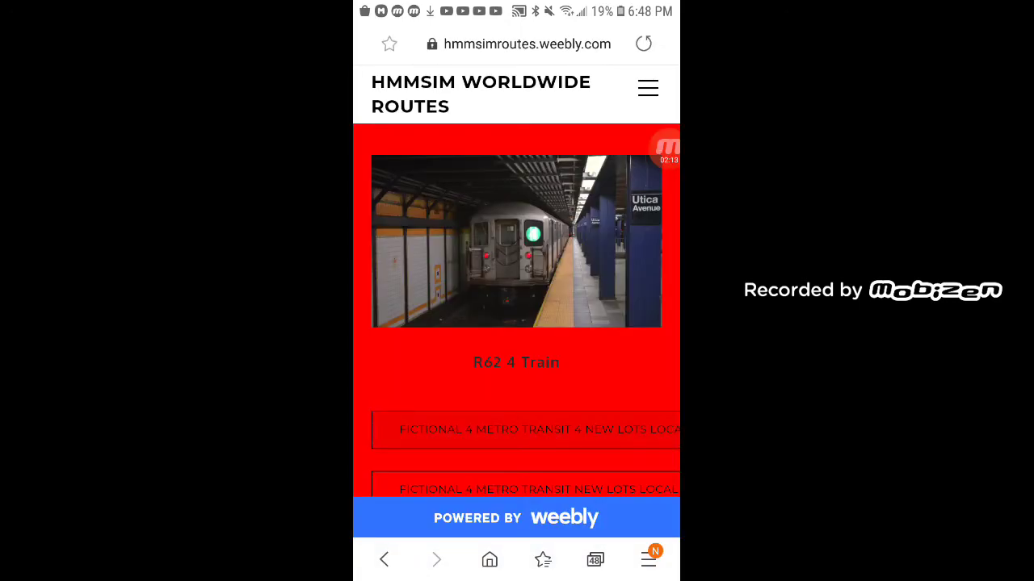
scroll(516, 323, down, 2)
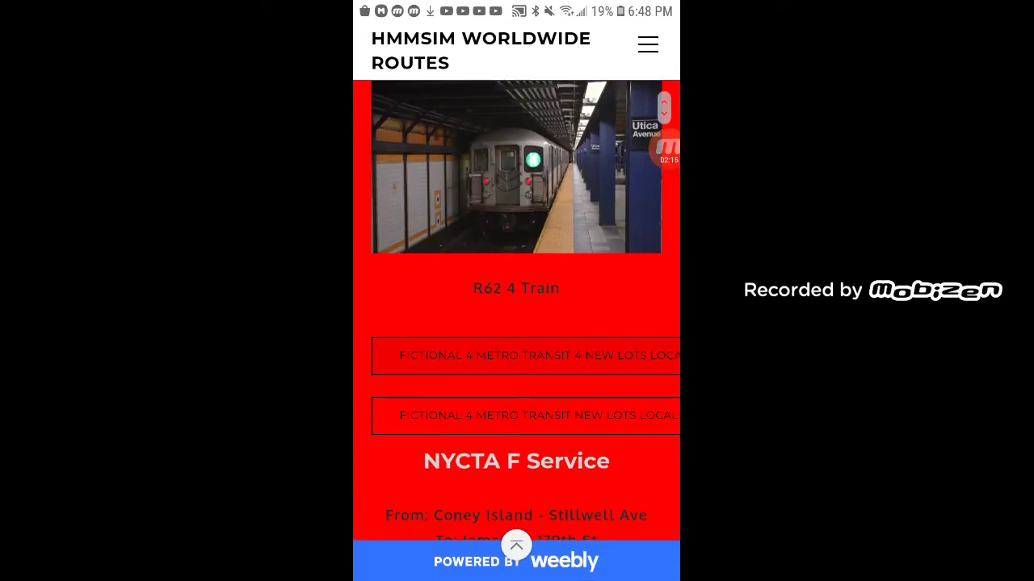
click(524, 356)
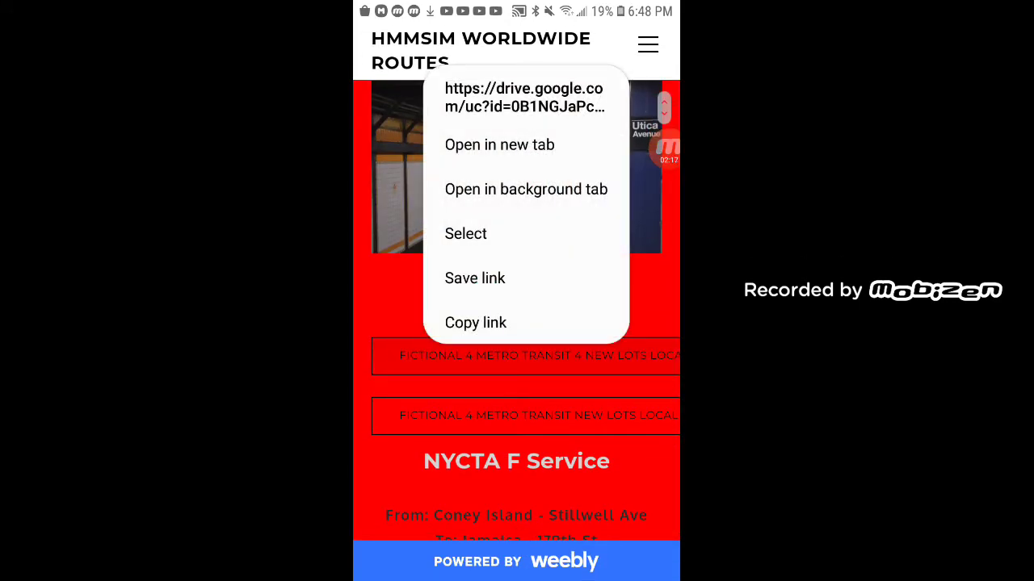
key(Escape)
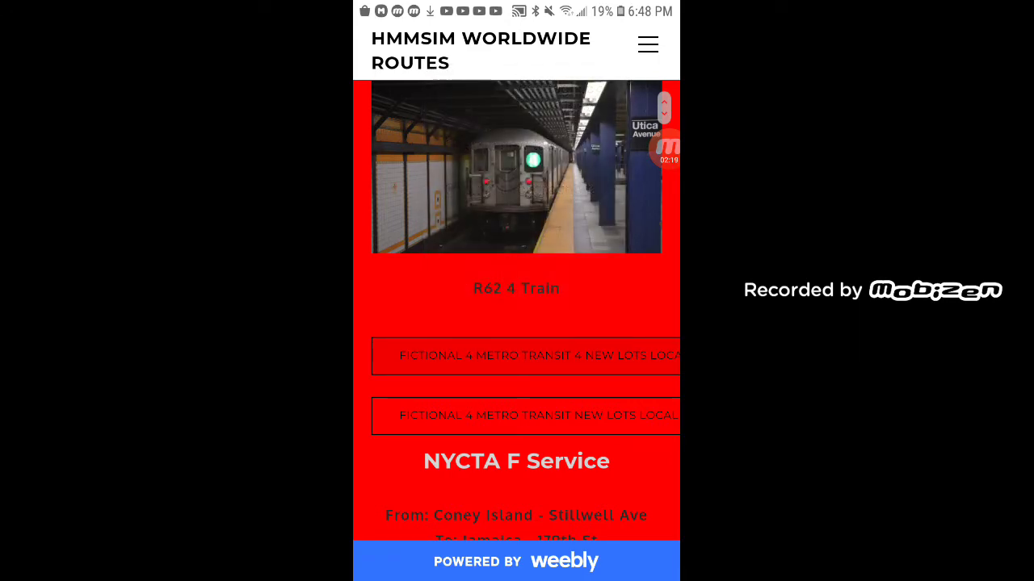
scroll(516, 323, up, 3)
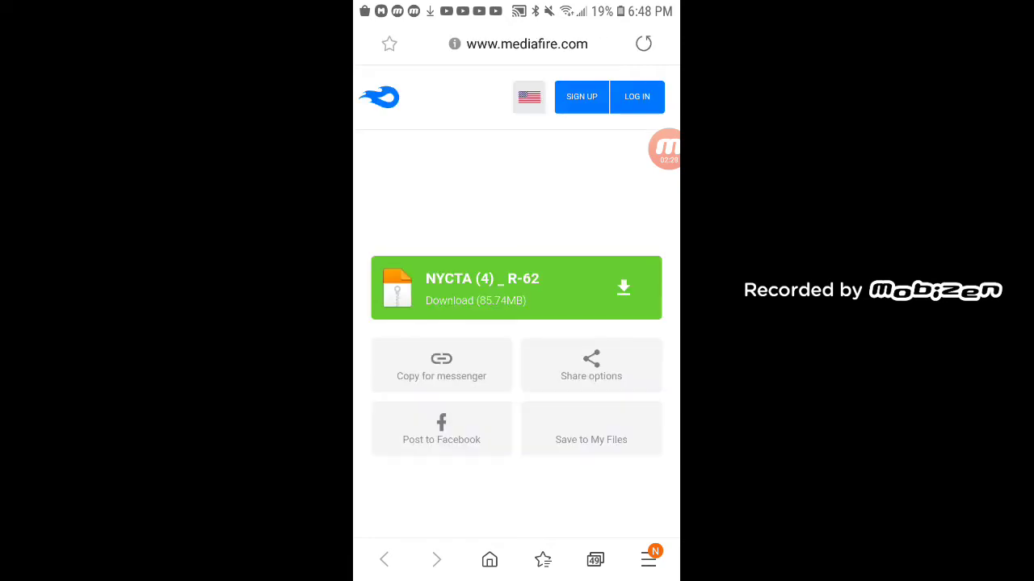
key(Escape)
Step: Open the R46 F Train link's Google Drive page in a new tab, then go back
click(664, 148)
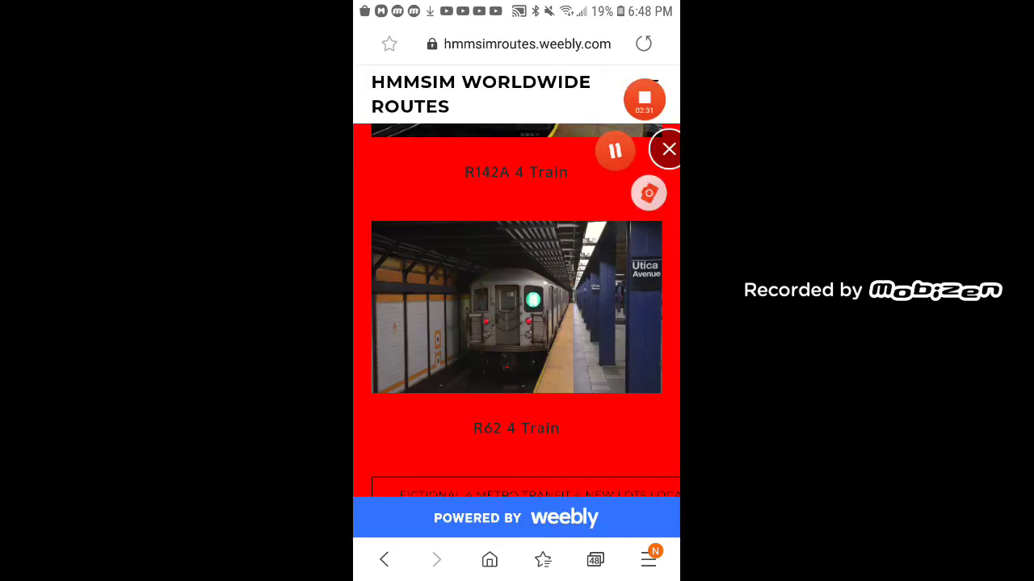
scroll(516, 307, down, 10)
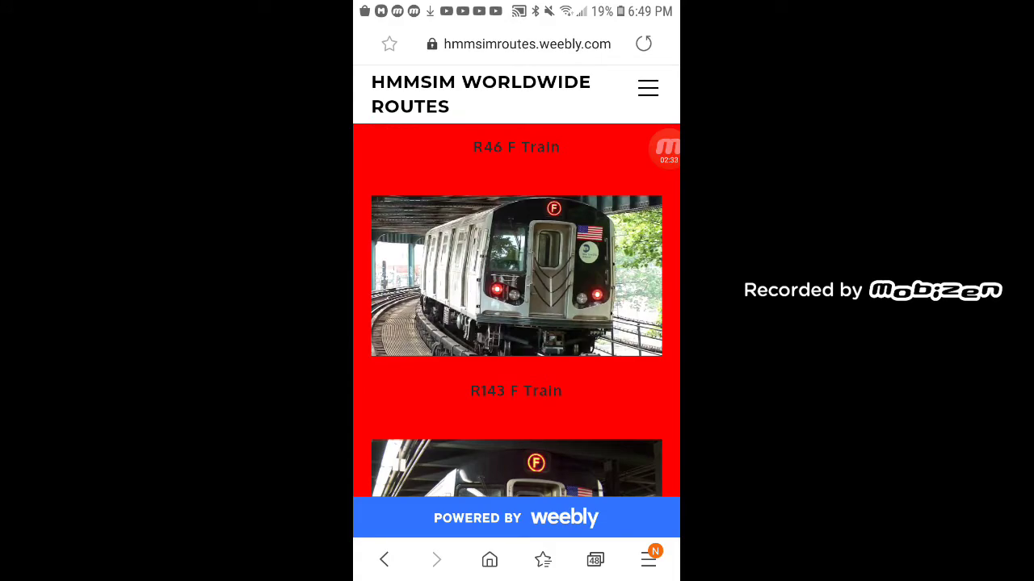
click(485, 275)
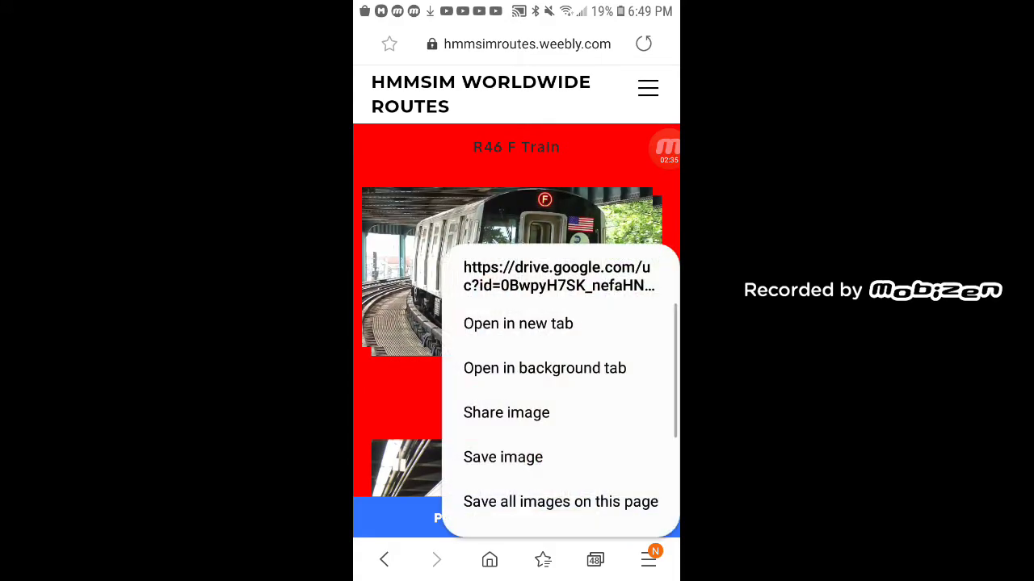
click(517, 323)
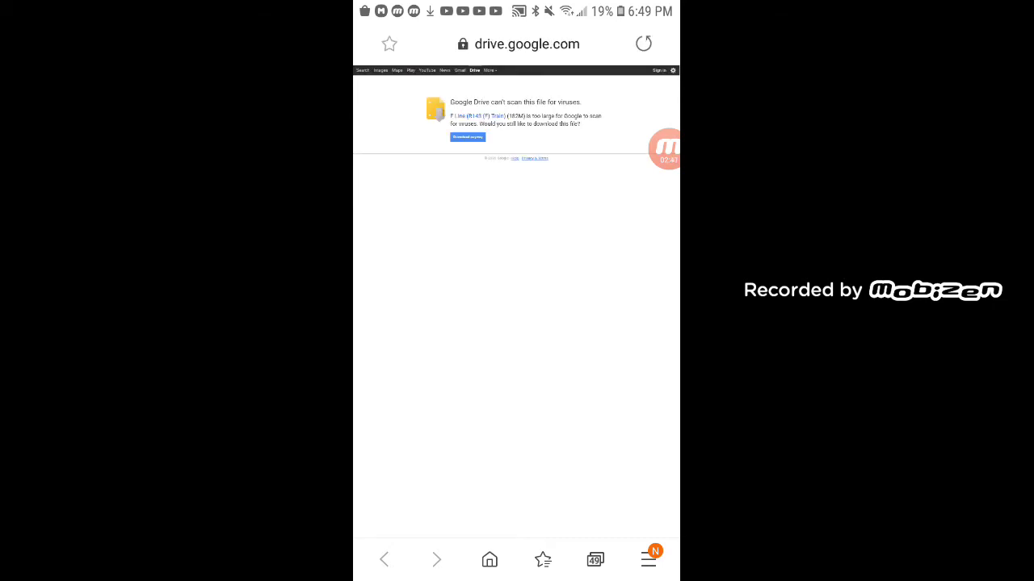
key(alt+Left)
Step: Scroll the routes page back to the R62 4 Train image
scroll(516, 323, up, 3)
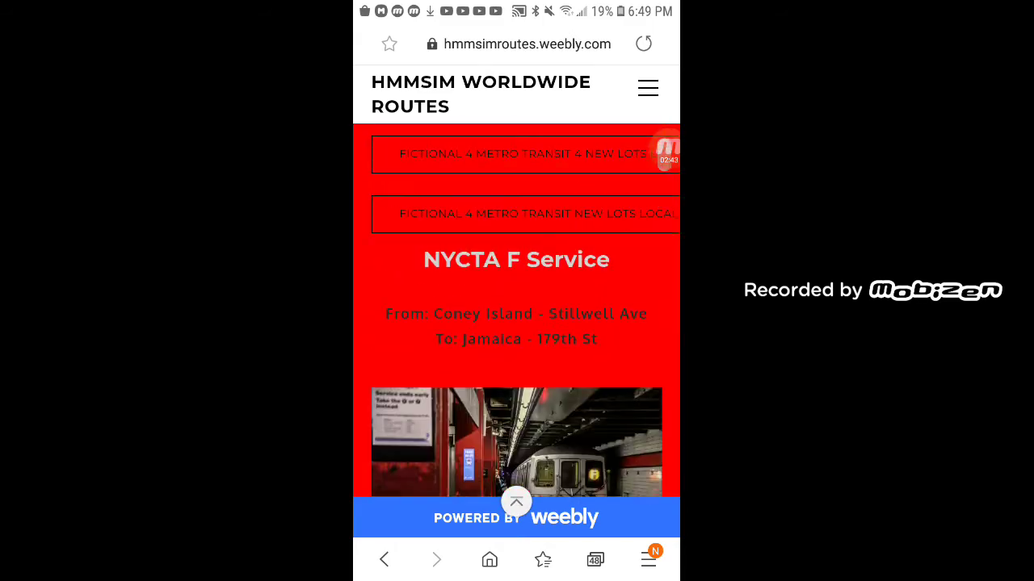
scroll(516, 323, down, 10)
scroll(516, 323, down, 3)
scroll(516, 323, down, 3)
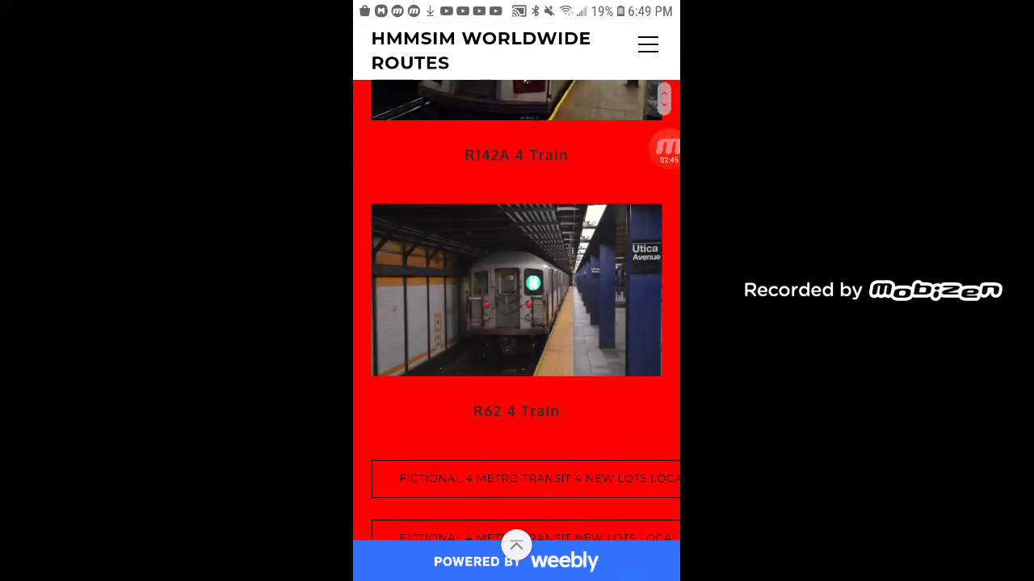
Step: Open the R62 4 Train link in a new tab and download NYCTA (4) _ R-62 from MediaFire
right_click(516, 280)
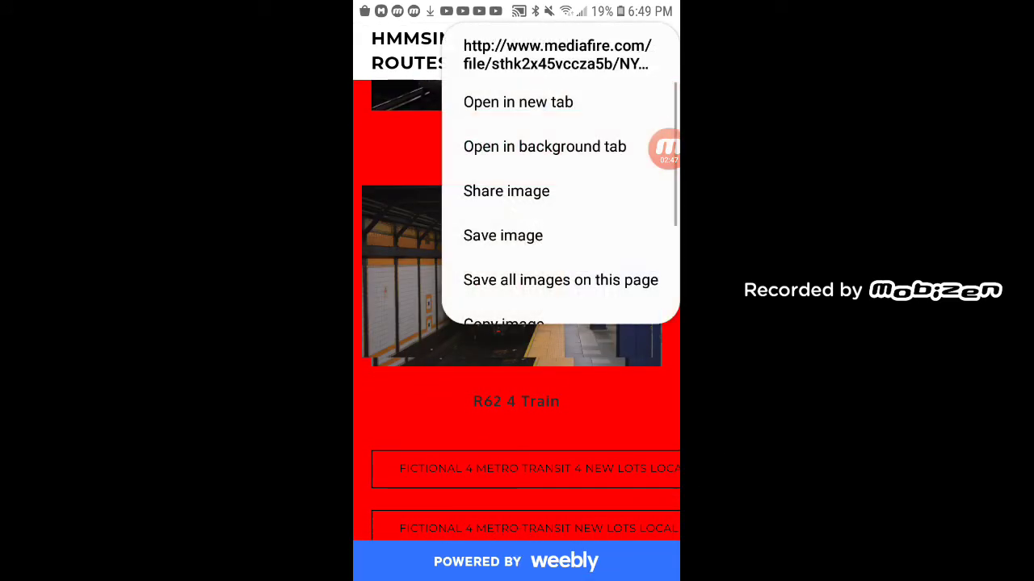
click(518, 102)
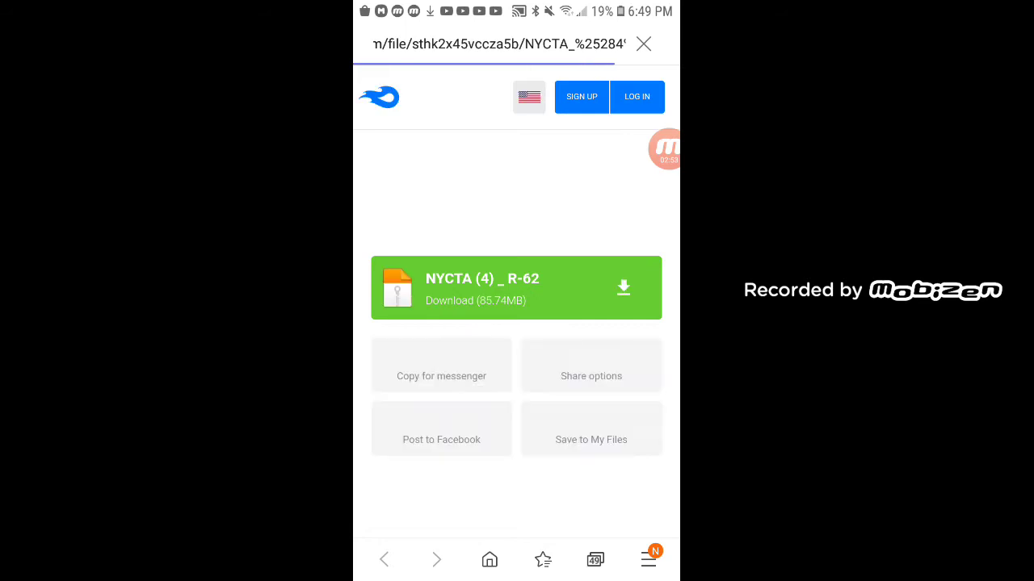
click(516, 288)
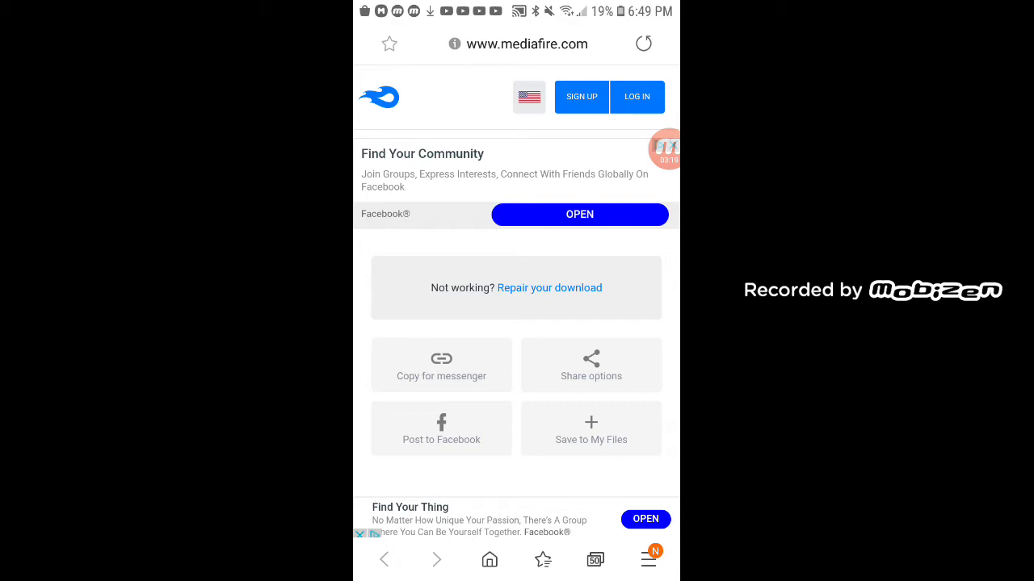
click(667, 149)
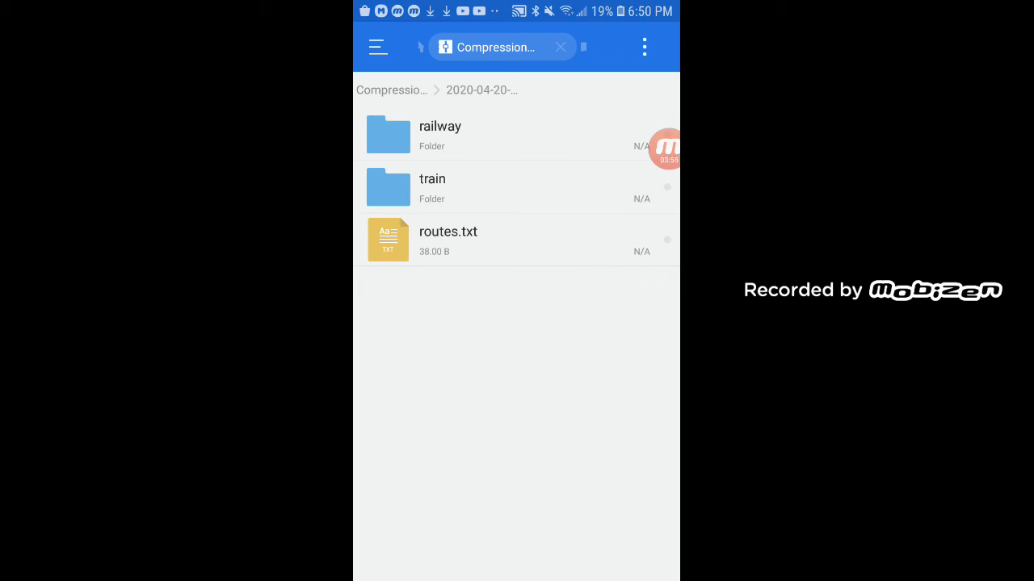
Step: Return to the Compression zip list, where NYCTA (4) _ R-62.zip now sits at the top
key(Escape)
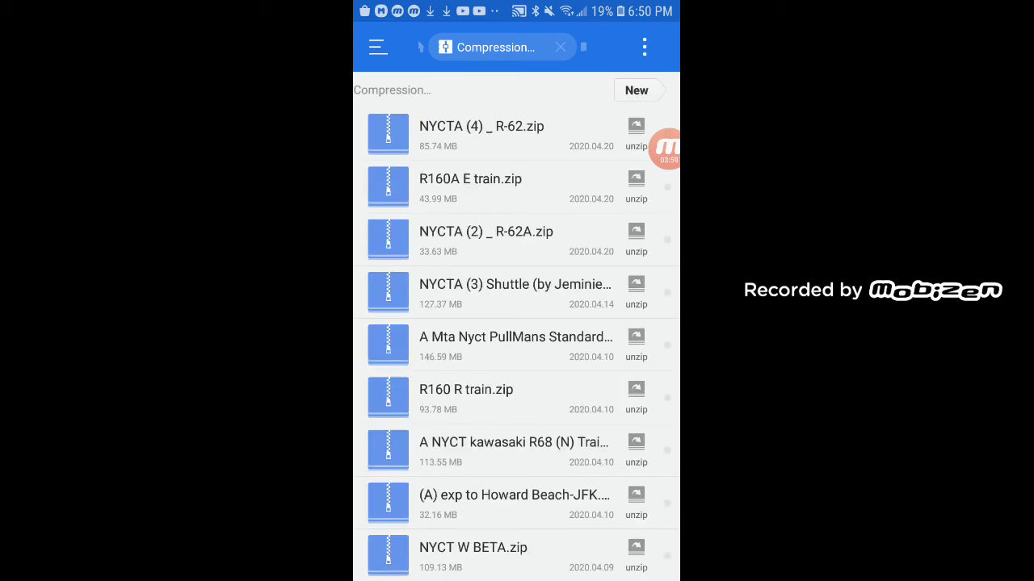
Step: Copy NYCTA (4) _ R-62.zip to the Hmmsim folder via Copy to, then return home
click(482, 134)
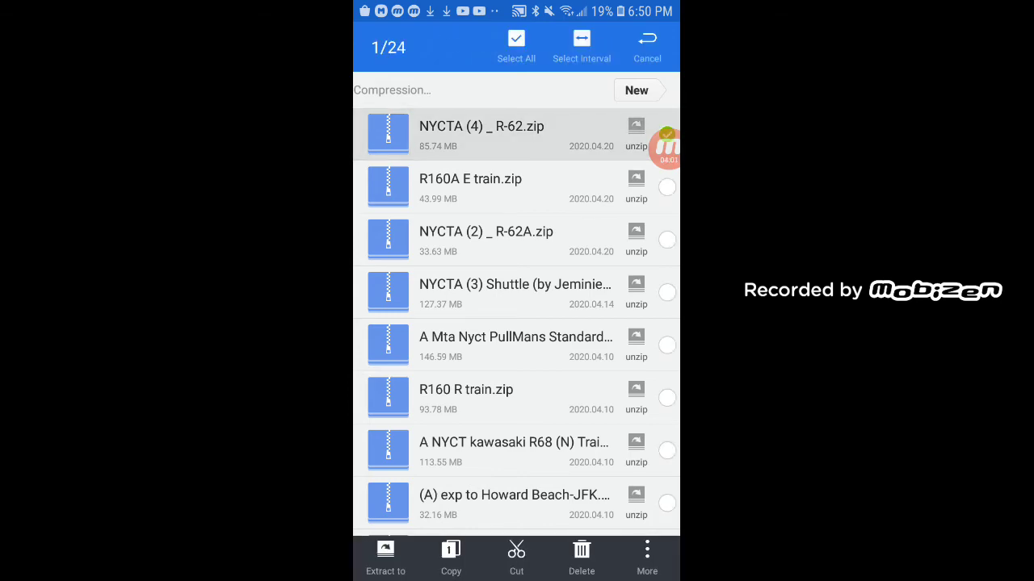
click(647, 557)
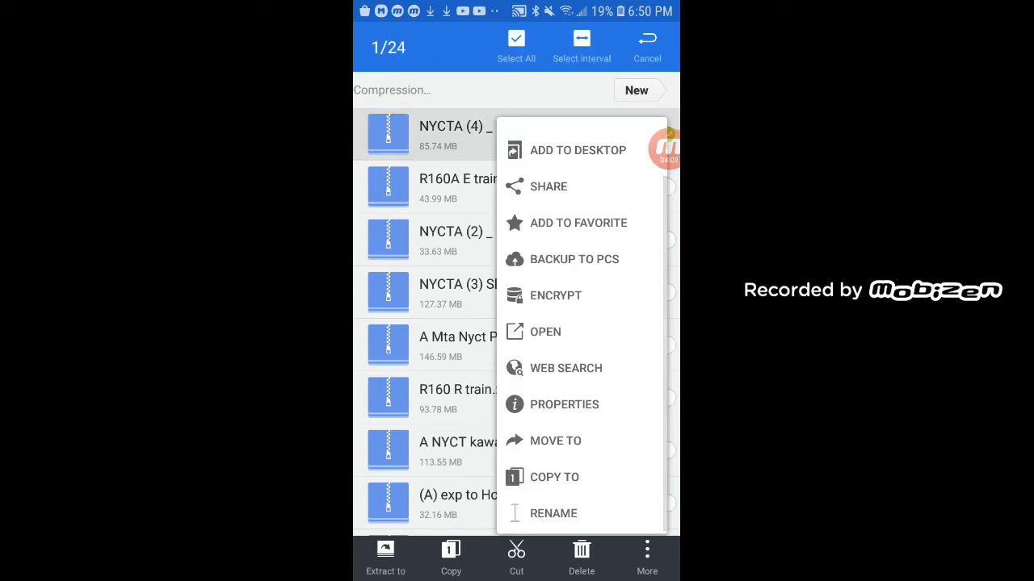
click(576, 185)
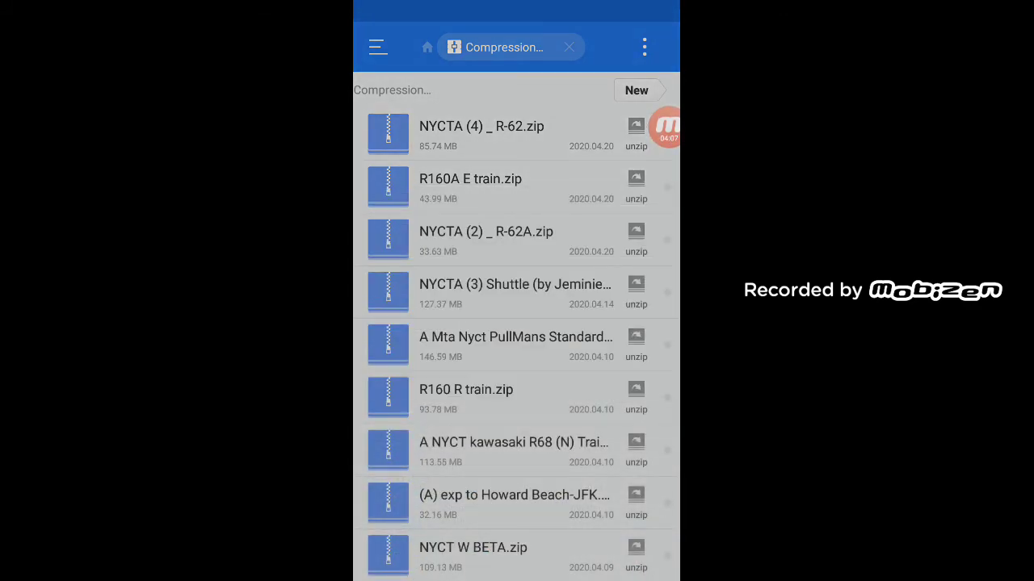
scroll(516, 323, down, 3)
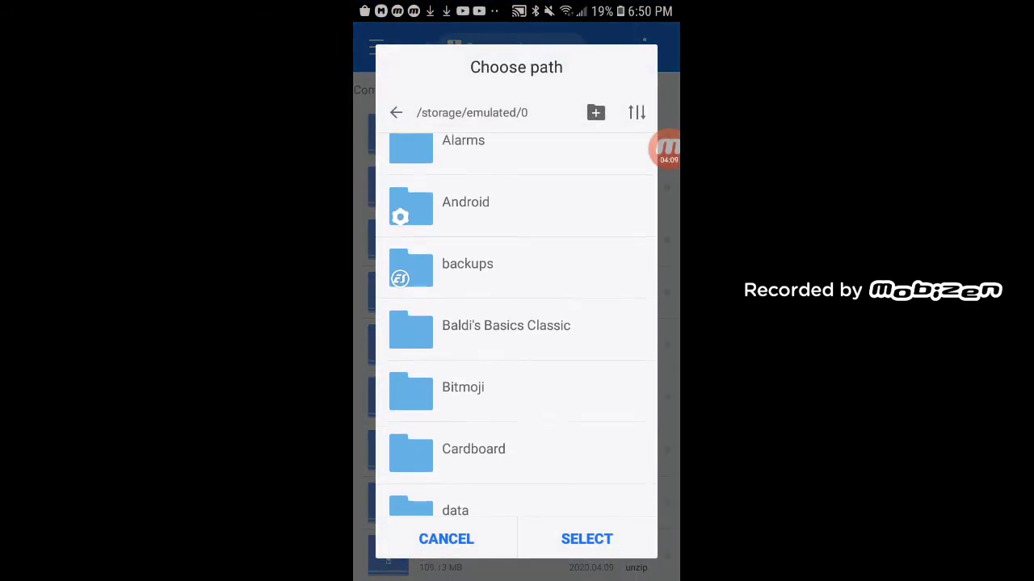
scroll(516, 323, down, 2)
scroll(516, 323, up, 1)
scroll(516, 323, down, 2)
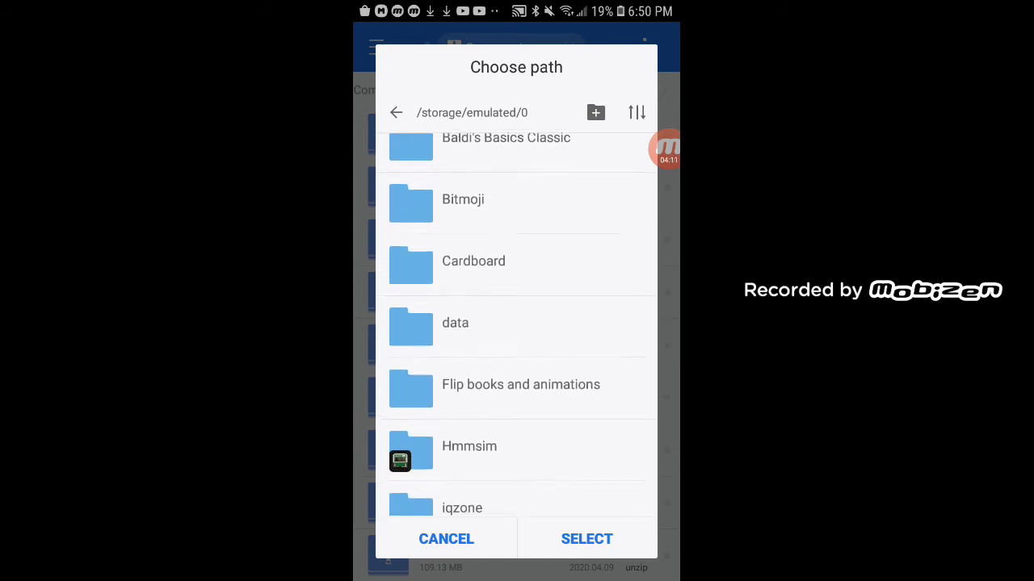
click(476, 431)
click(586, 538)
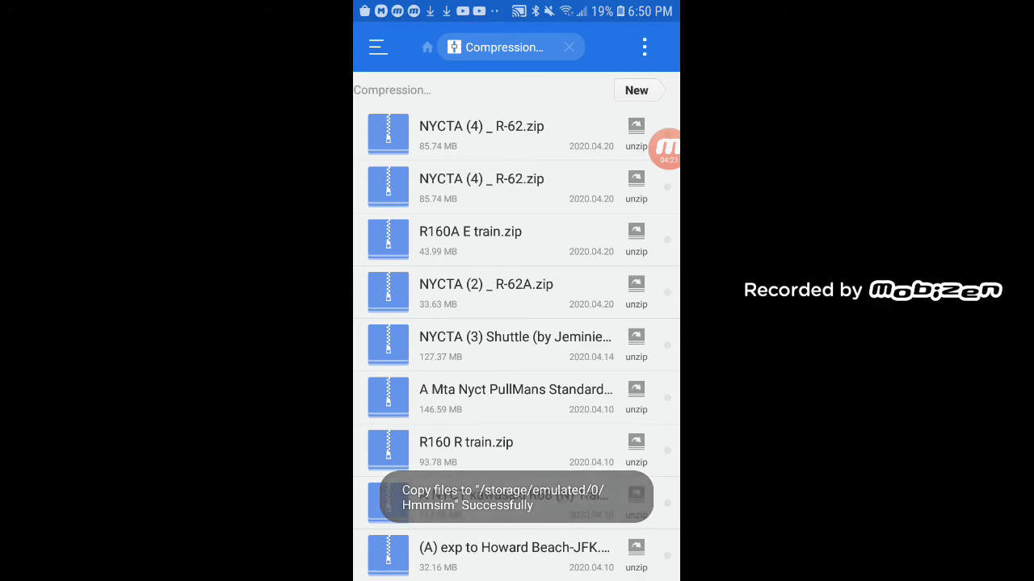
click(427, 47)
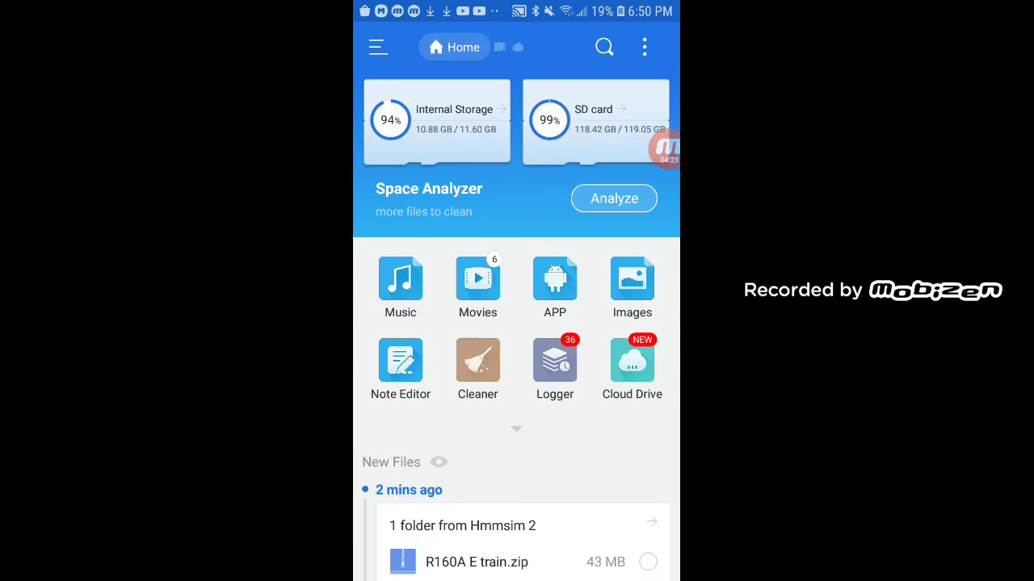
Step: Delete the duplicate NYCTA (4) _ R-62.zip from Internal Storage > Hmmsim to the recycle bin
click(436, 121)
click(634, 367)
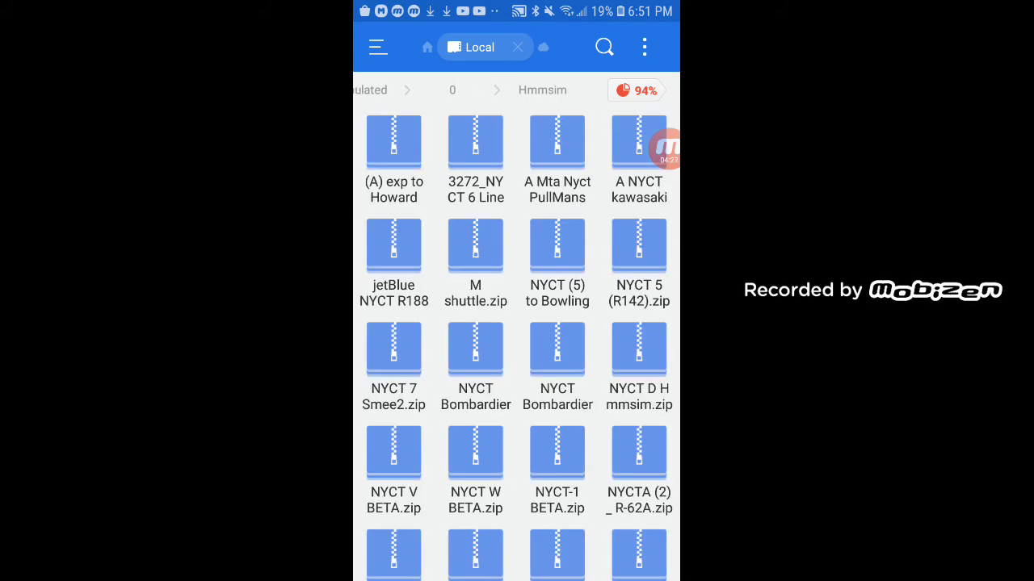
scroll(517, 345, down, 3)
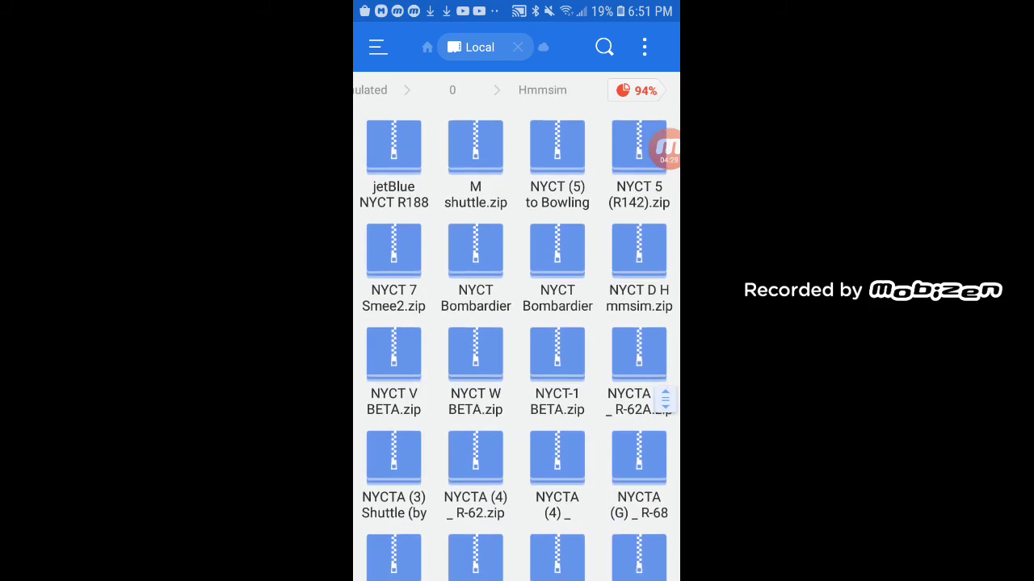
scroll(517, 345, up, 1)
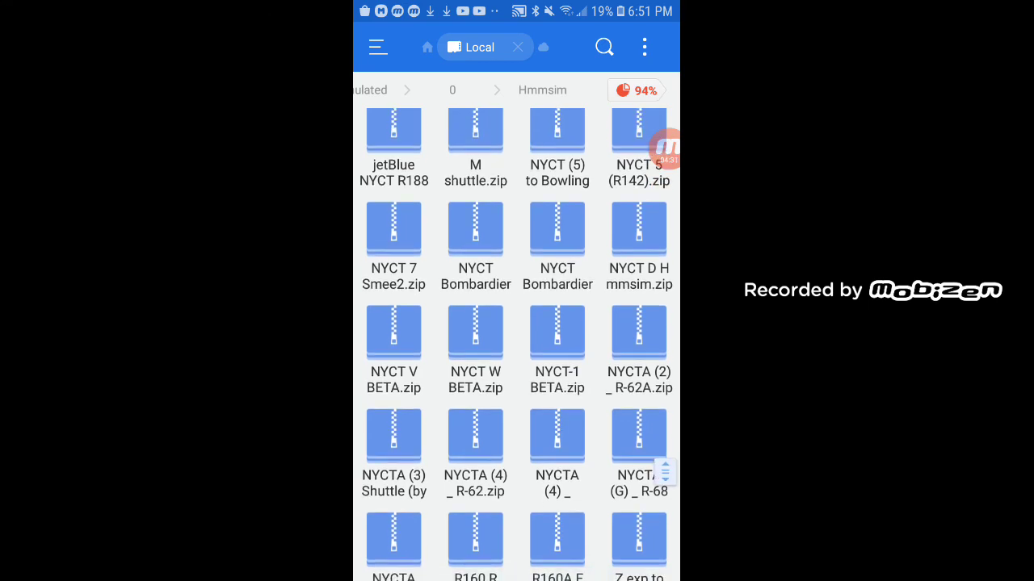
scroll(517, 345, down, 1)
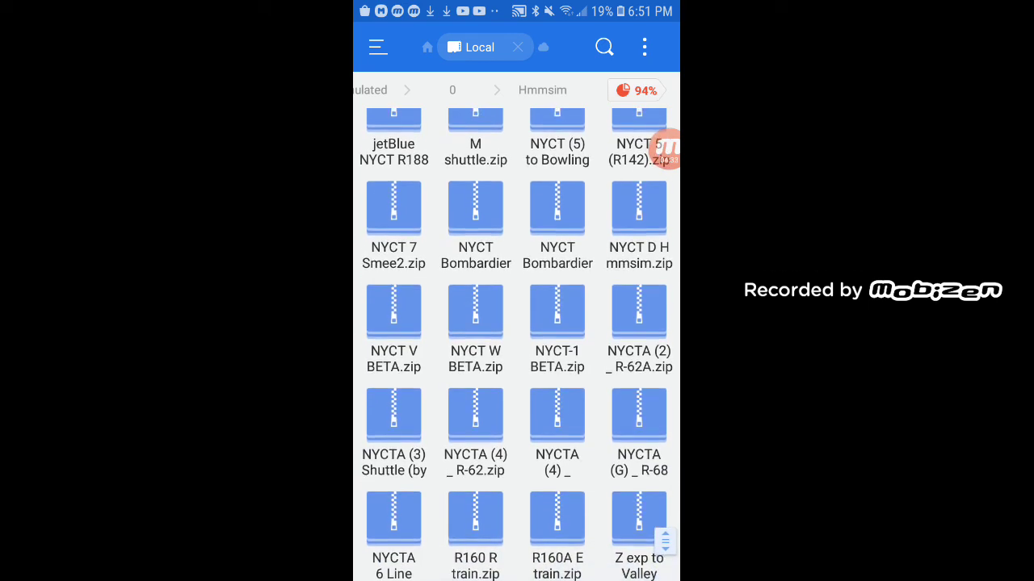
click(475, 416)
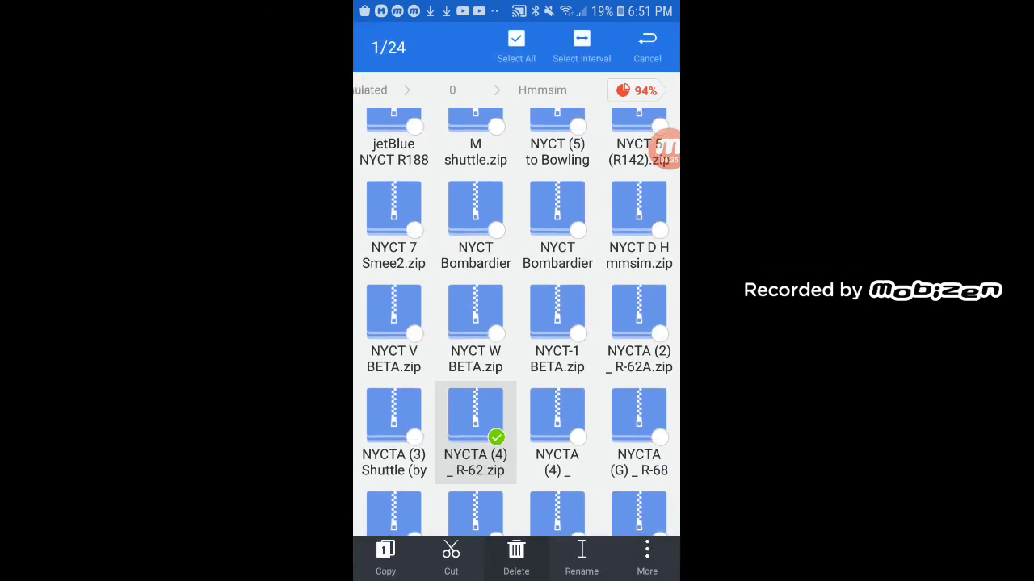
click(516, 557)
click(586, 401)
Step: Delete the downloaded NYCTA (4) _ R-62.zip from the Download folder to the recycle bin
key(Escape)
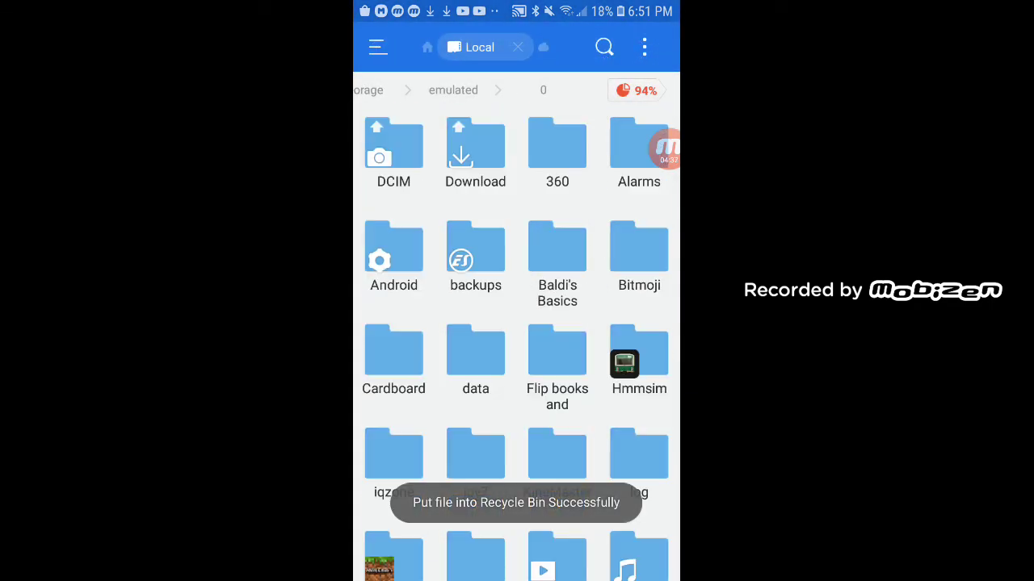
click(393, 150)
key(Escape)
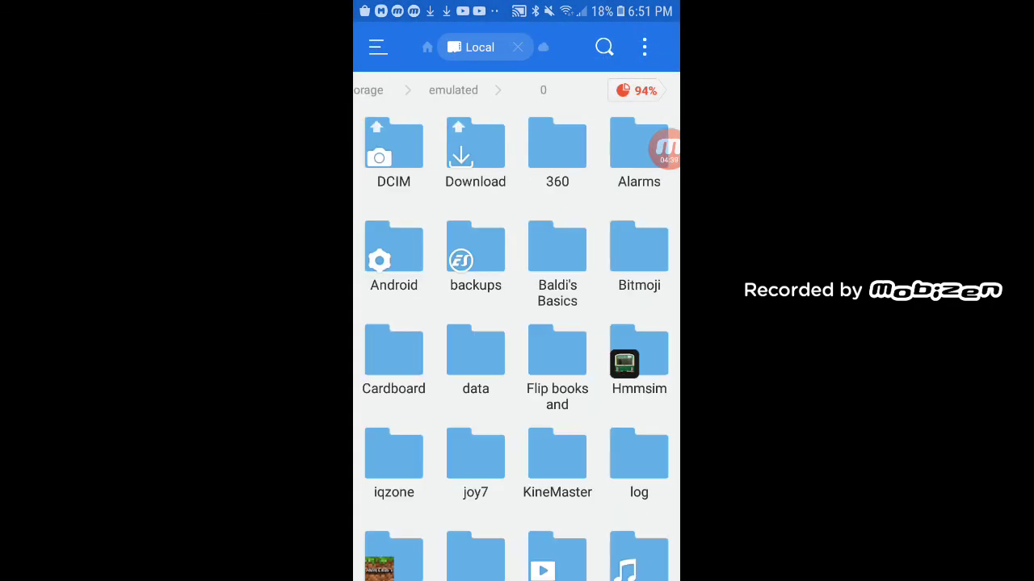
click(475, 150)
click(394, 149)
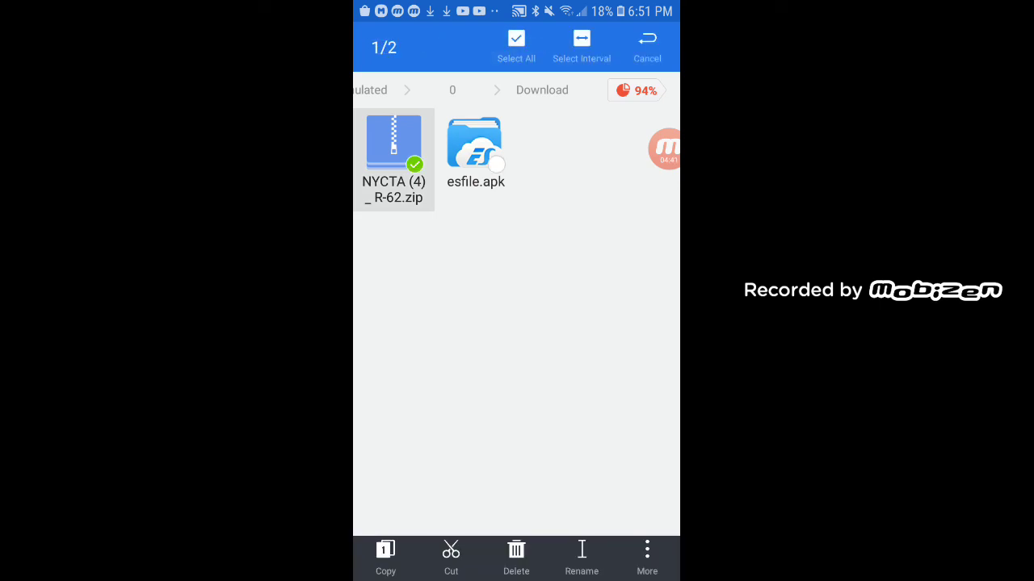
click(516, 557)
click(586, 401)
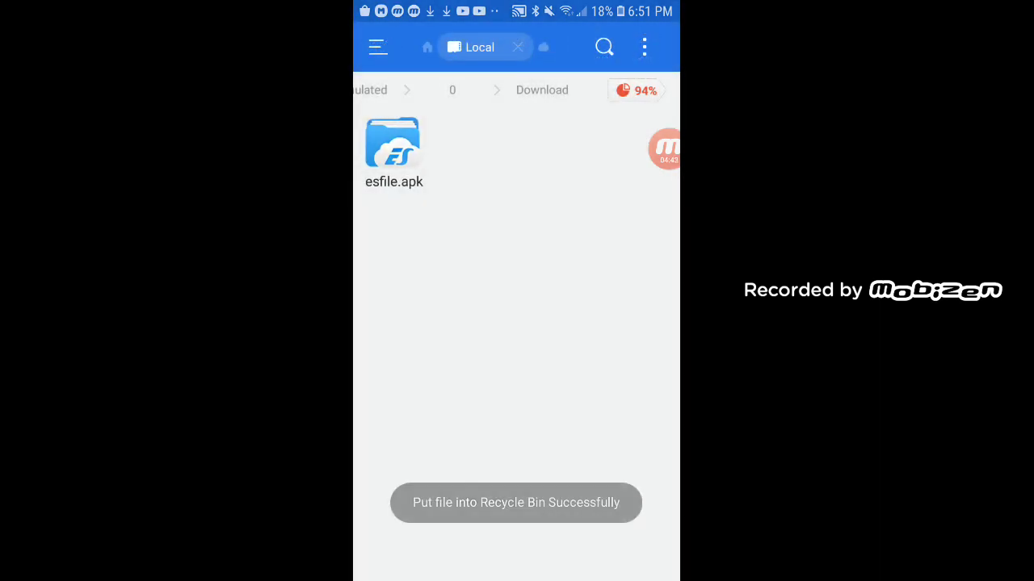
key(Escape)
key(Escape)
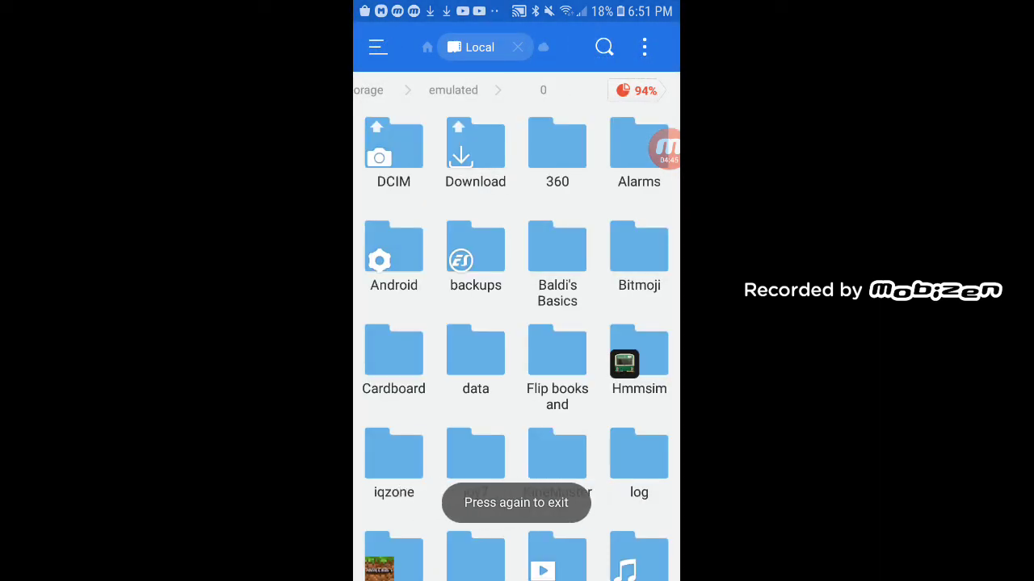